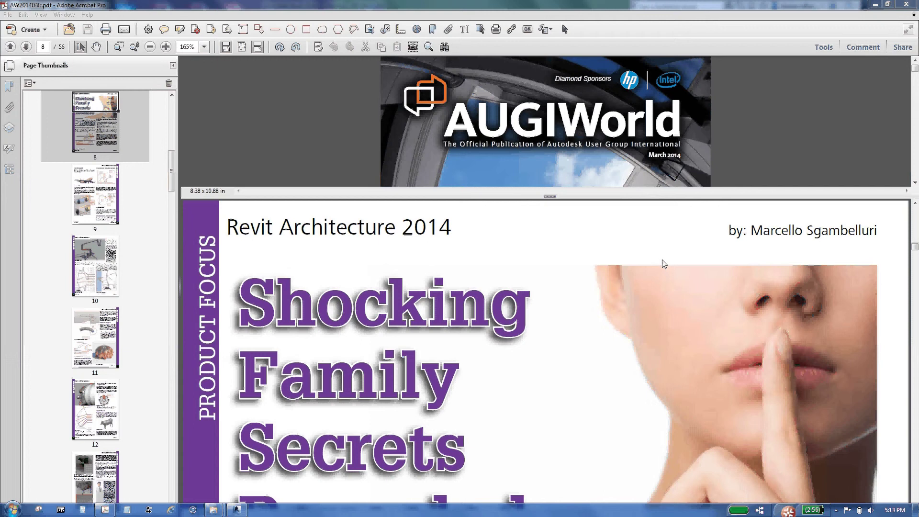
Step: View page 9 of the AUGIWorld PDF with the "Ride the Rail" rotation method and switch to Autodesk Revit
click(102, 194)
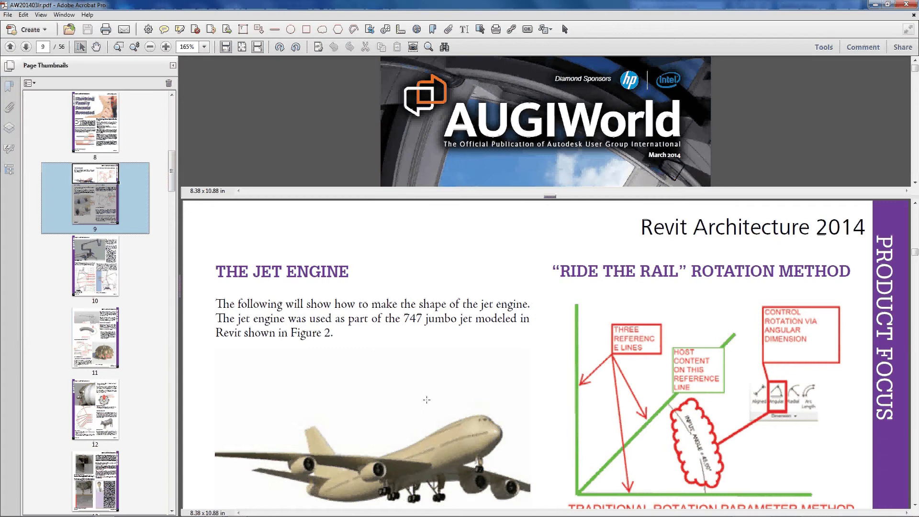
mouse_move(382, 499)
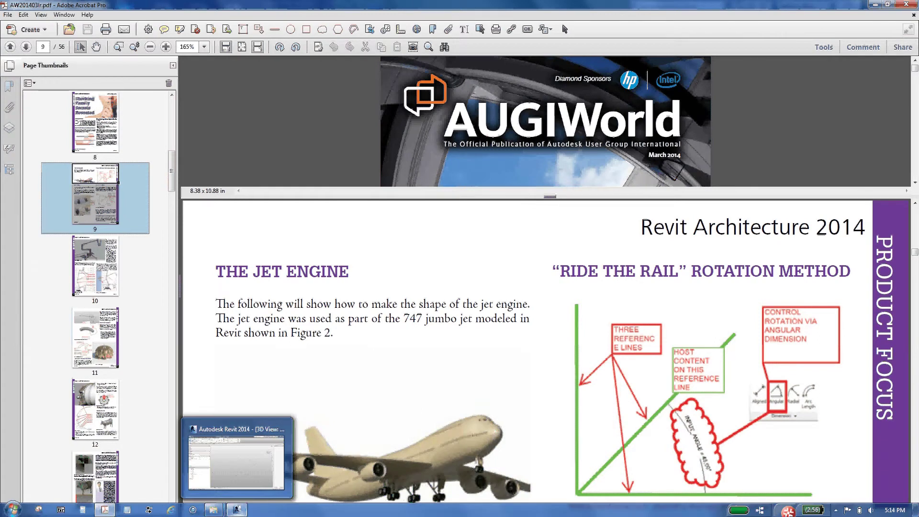
click(236, 510)
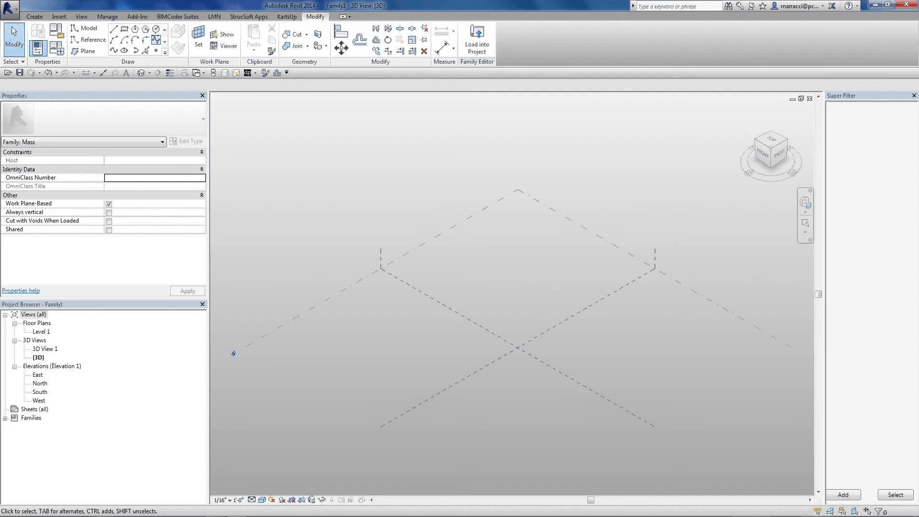
Step: Set Level 1 as the work plane for drawing a model-line circle
click(156, 29)
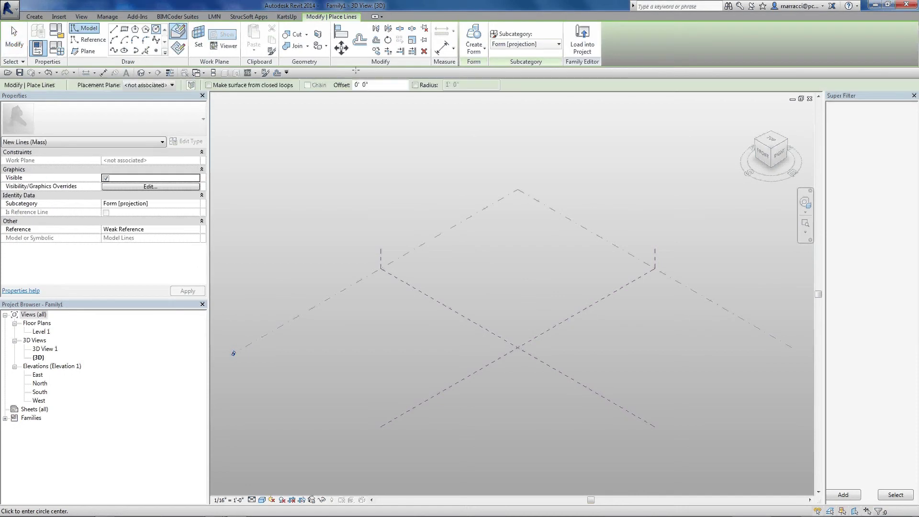
click(457, 221)
key(Escape)
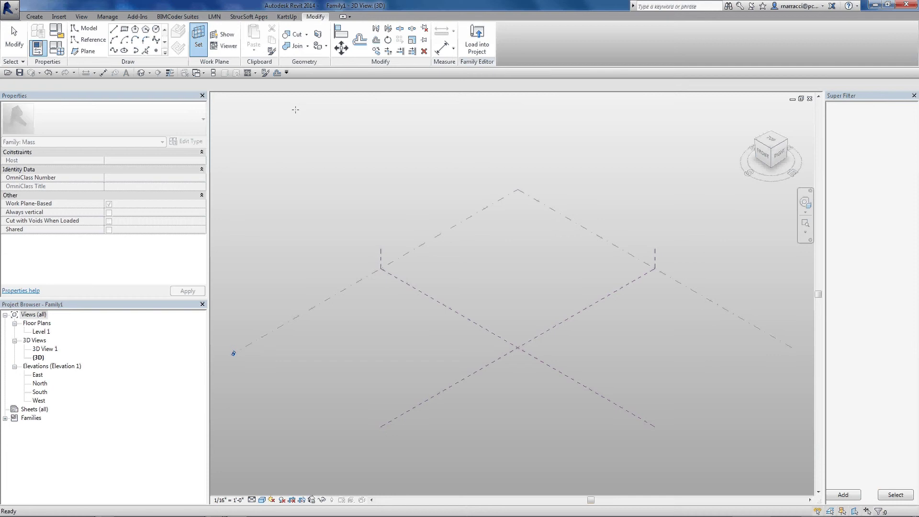
click(155, 30)
click(396, 196)
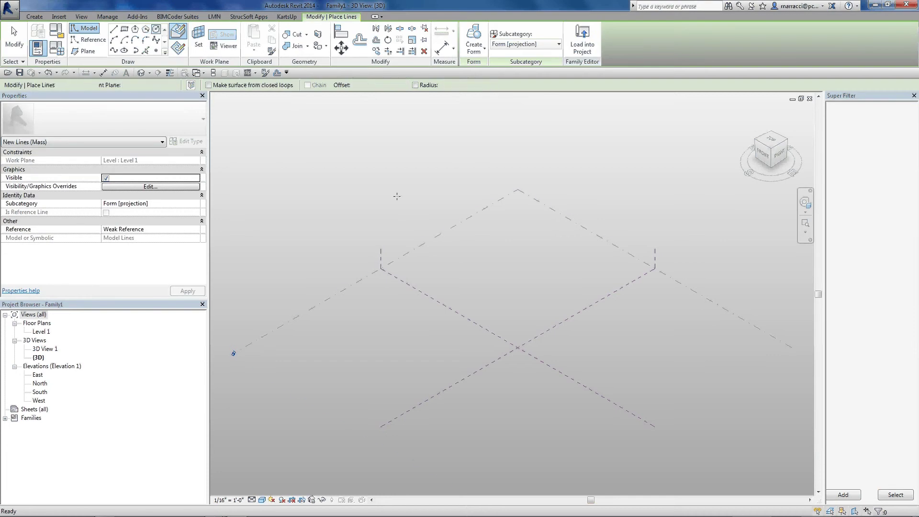
Step: Sketch a circle with a radius of about 68' centred on the reference plane intersection and convert it to a reference line
click(517, 348)
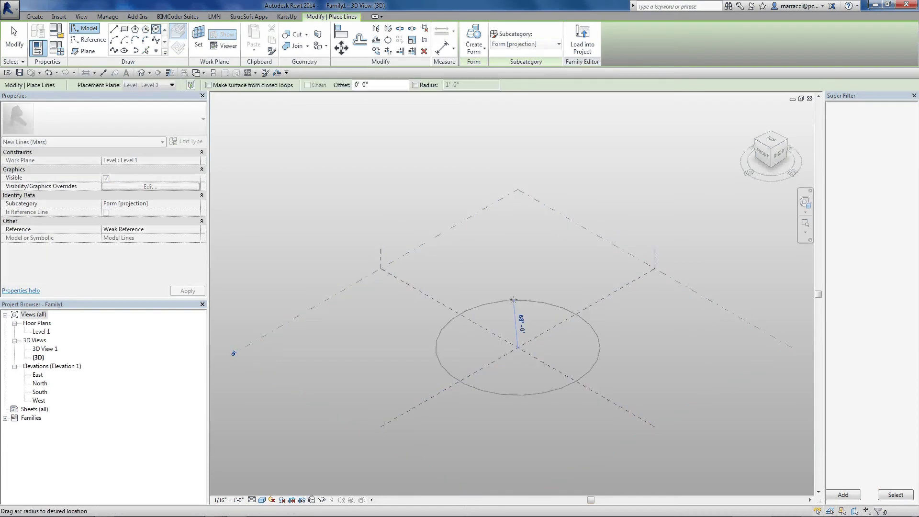
click(514, 300)
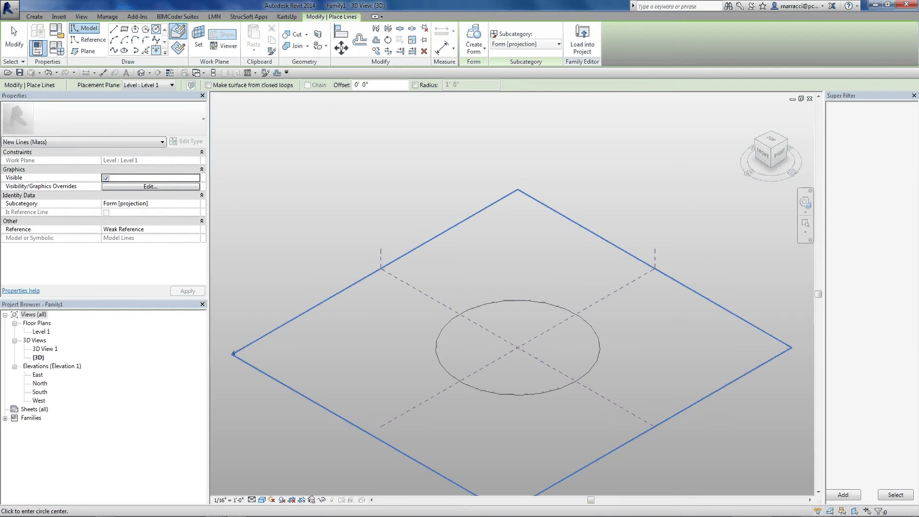
click(503, 271)
key(Escape)
key(Escape)
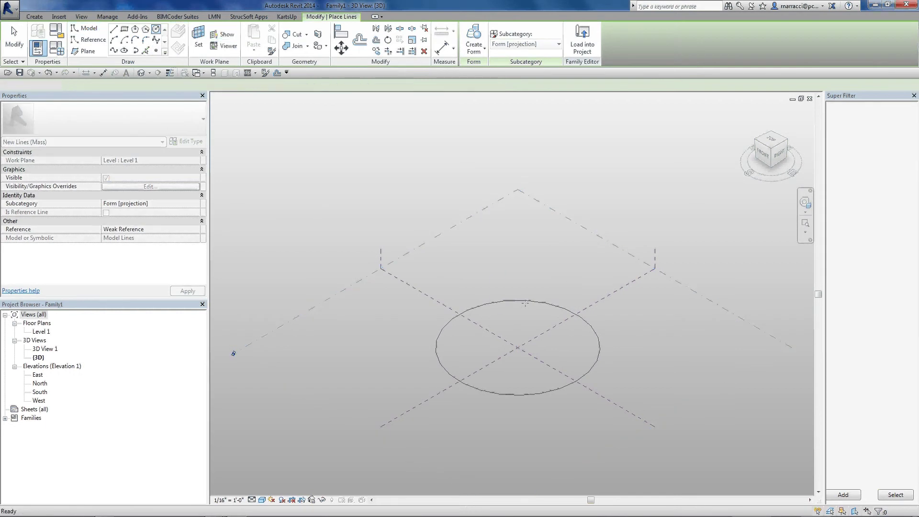
key(Escape)
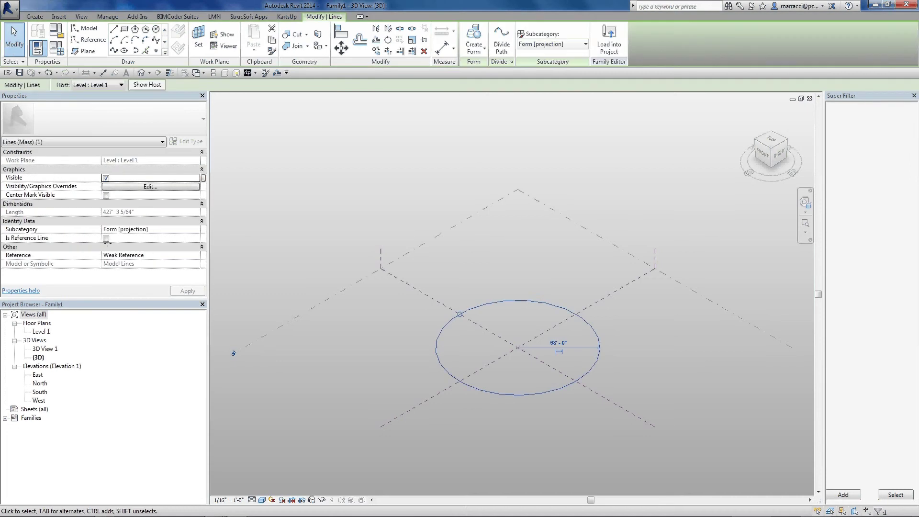
click(105, 238)
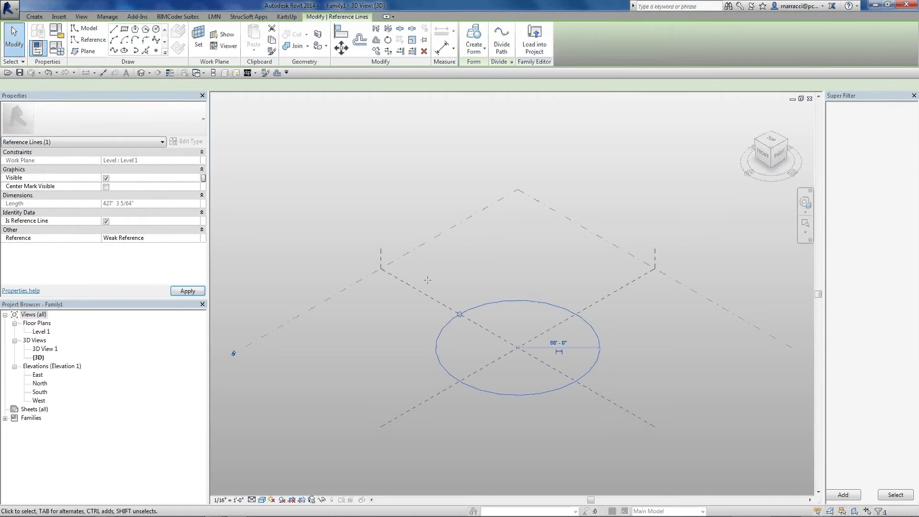
Step: Place a reference point on the far side of the circular reference line
click(156, 51)
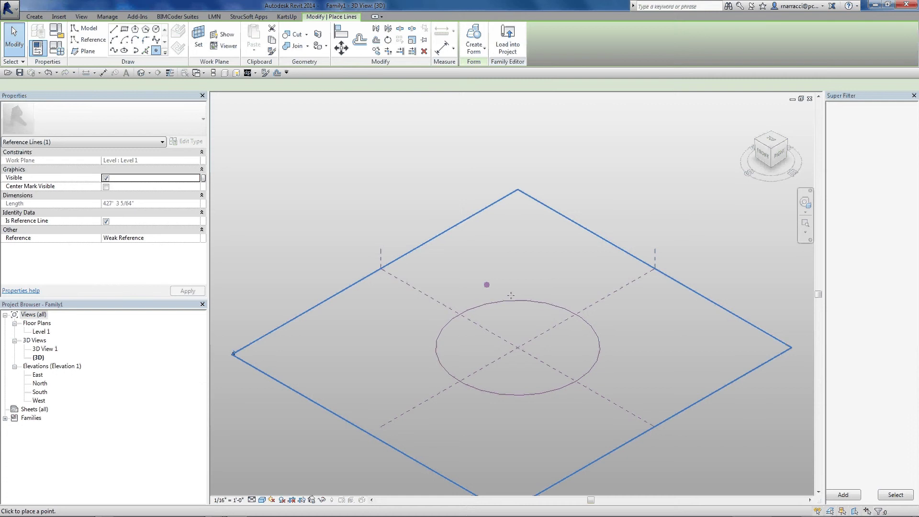
click(521, 301)
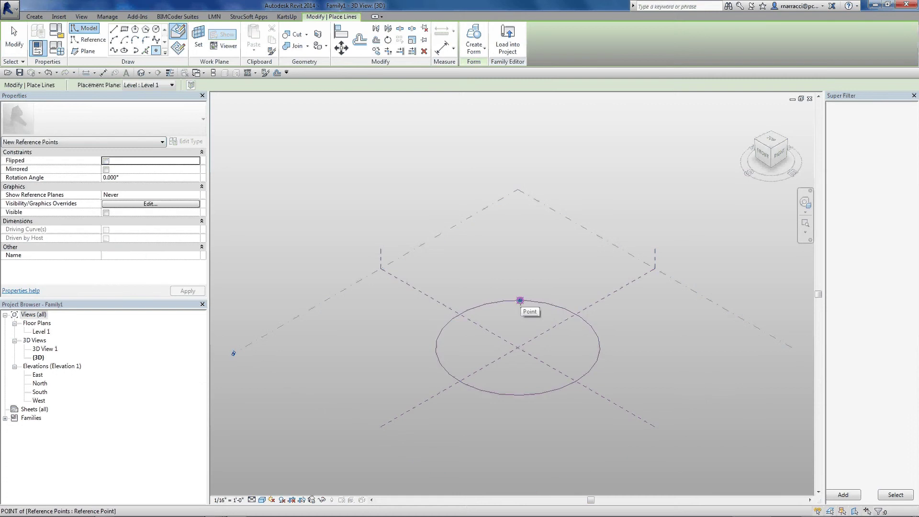
key(Escape)
key(Escape)
Step: Change the hosted point's measurement type to Angle and set its angle to 45°
drag(508, 285, 539, 314)
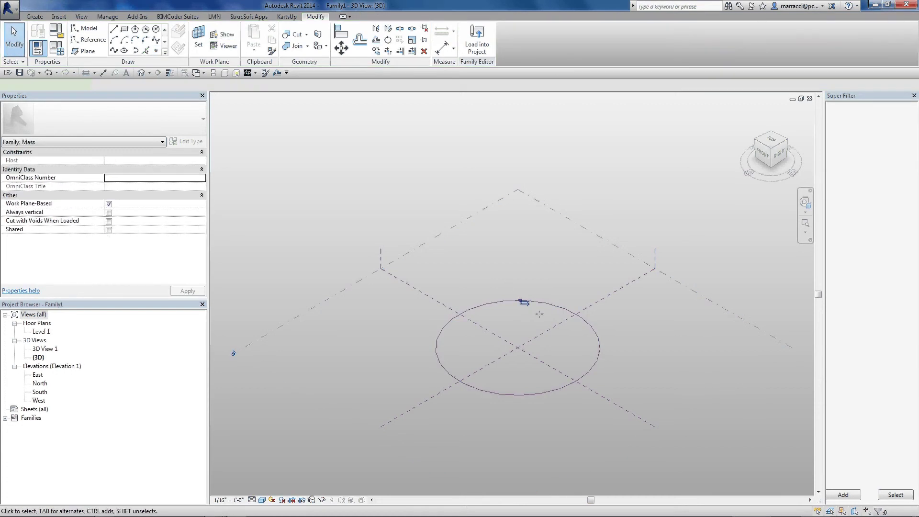
click(534, 312)
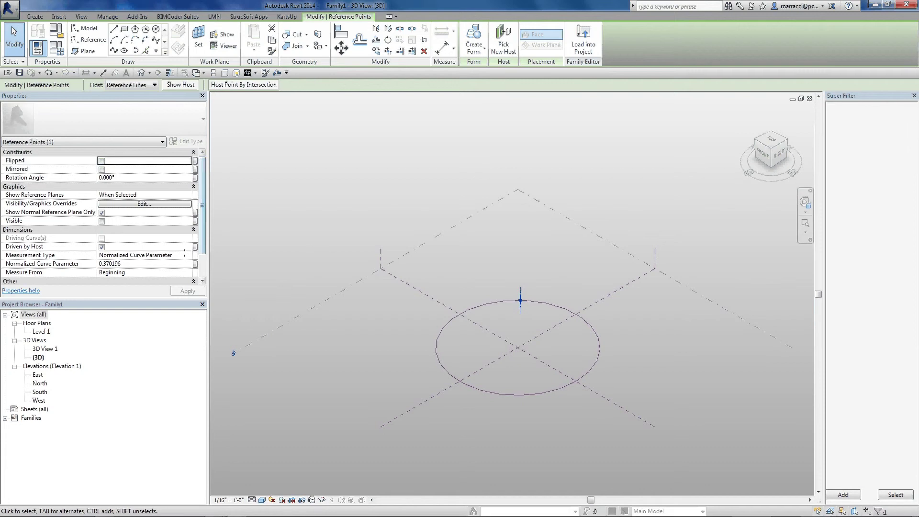
click(186, 255)
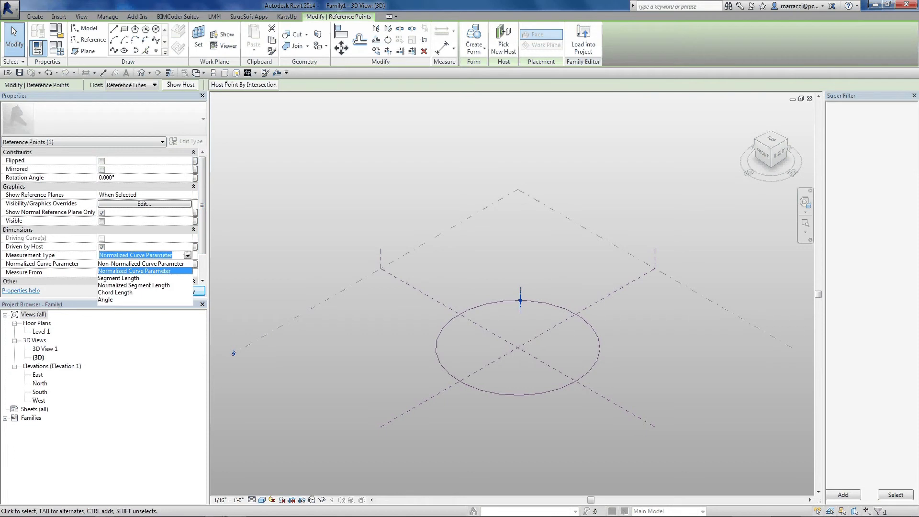
click(107, 299)
click(145, 263)
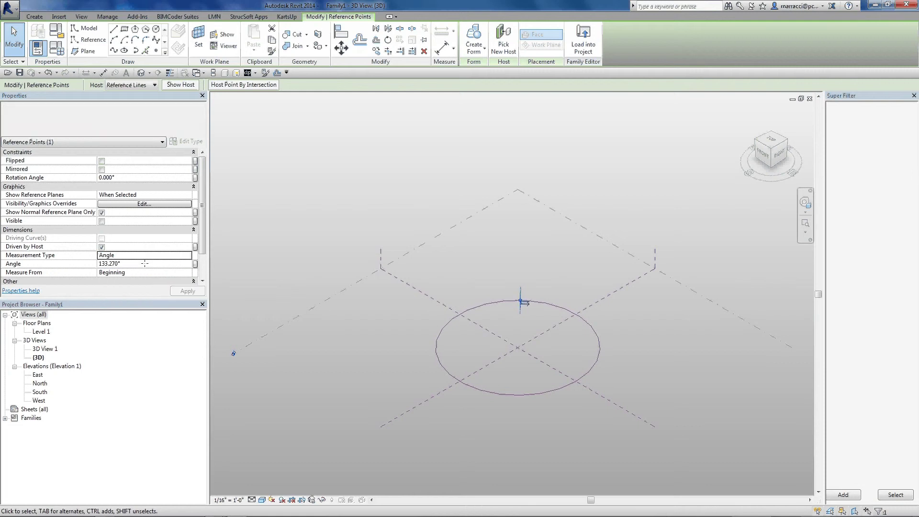
click(142, 263)
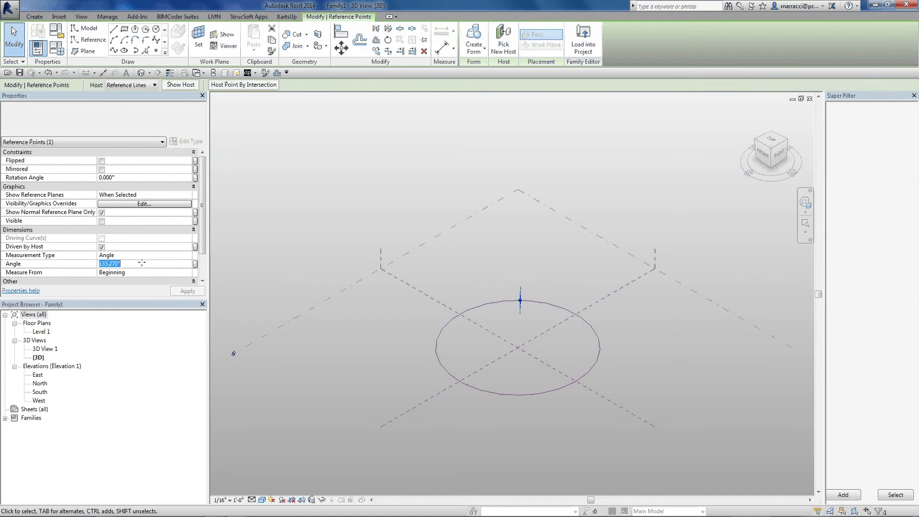
text(45)
click(178, 291)
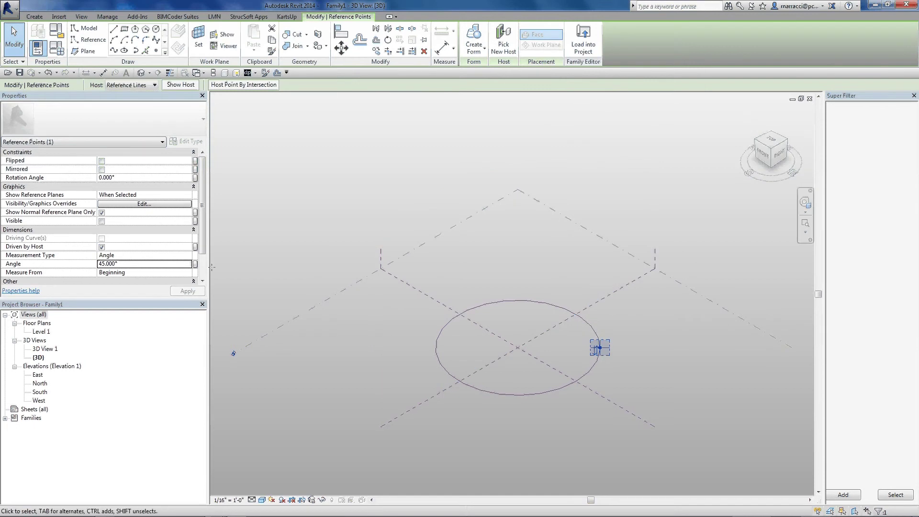
Step: Associate the hosted point's angle with a new type-based family parameter named "P1 Angle"
click(195, 264)
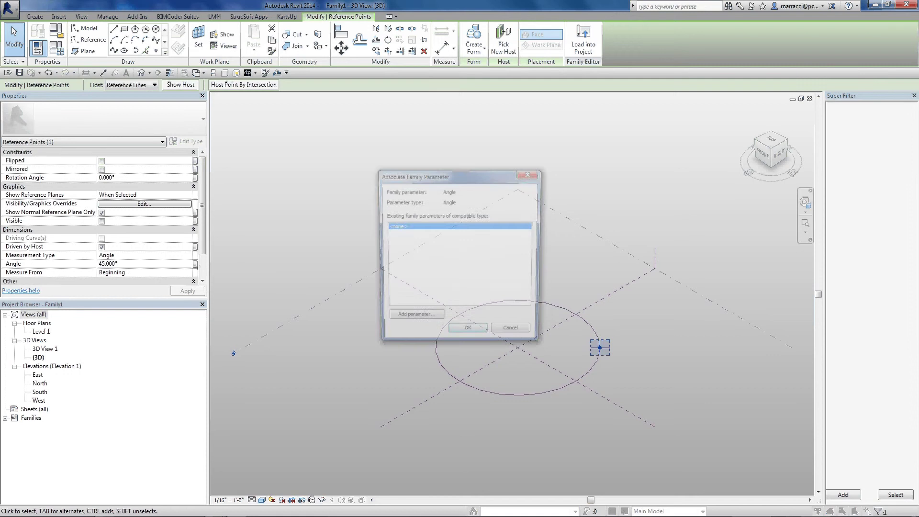
click(417, 314)
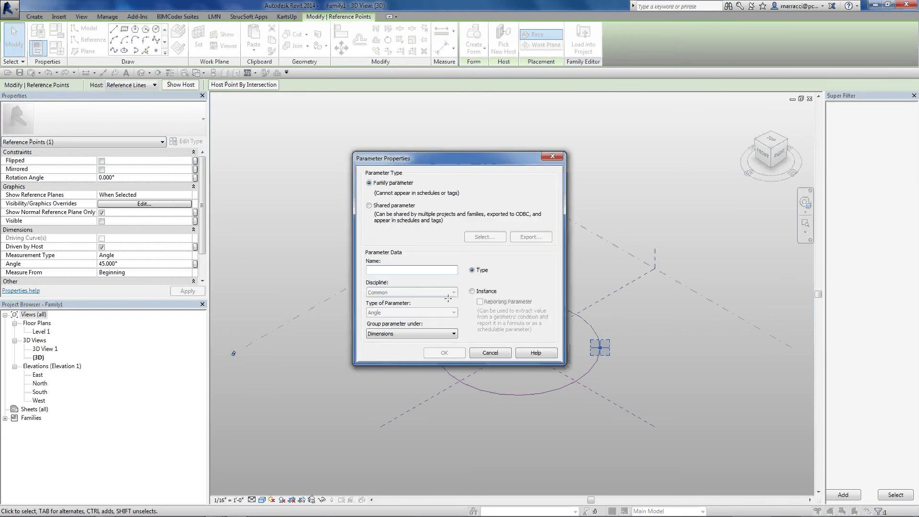
text(P1 Angle)
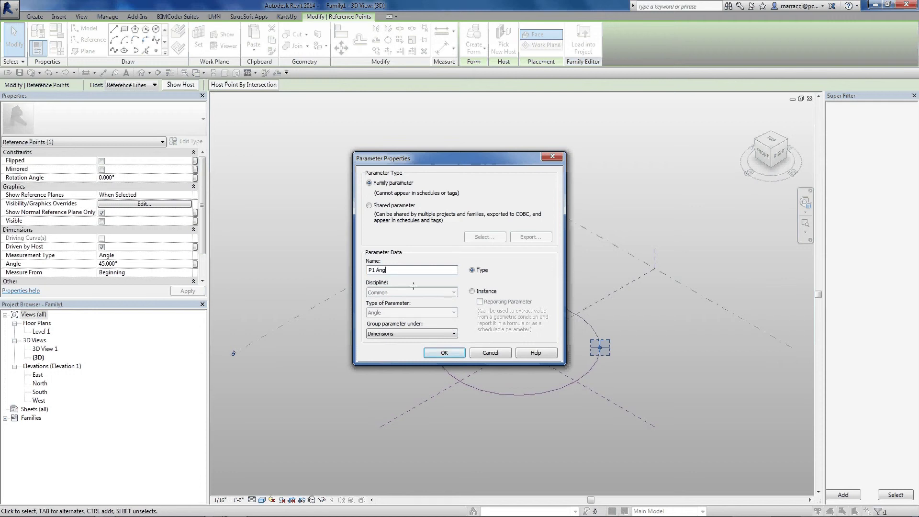
click(443, 352)
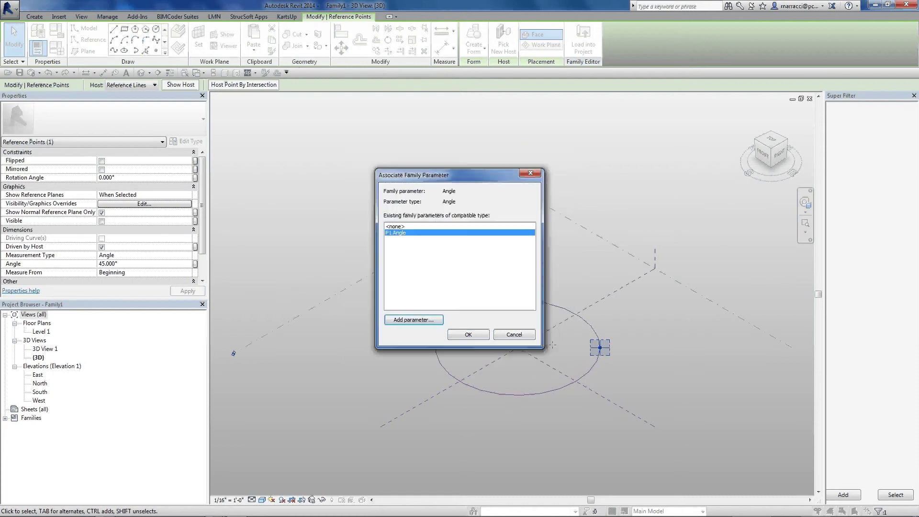
click(468, 334)
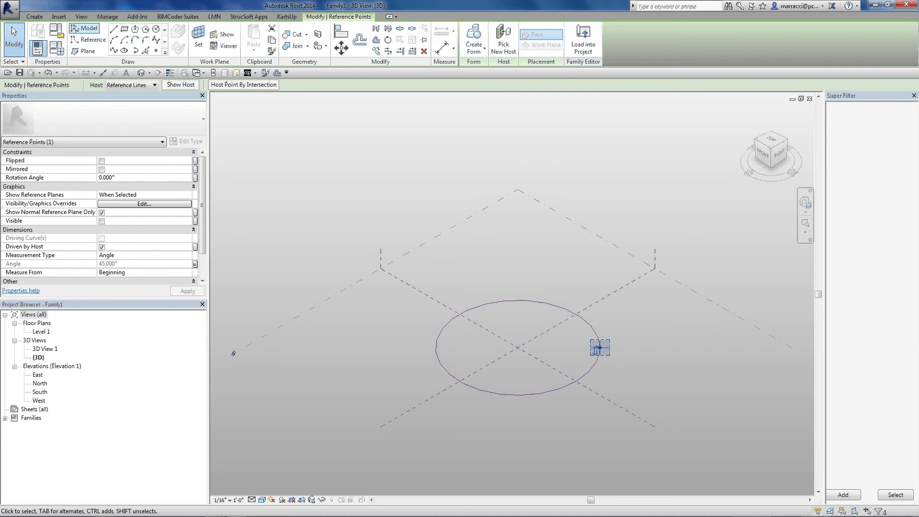
Step: Set the P1 Angle parameter to 35° in the family types and apply it
click(57, 48)
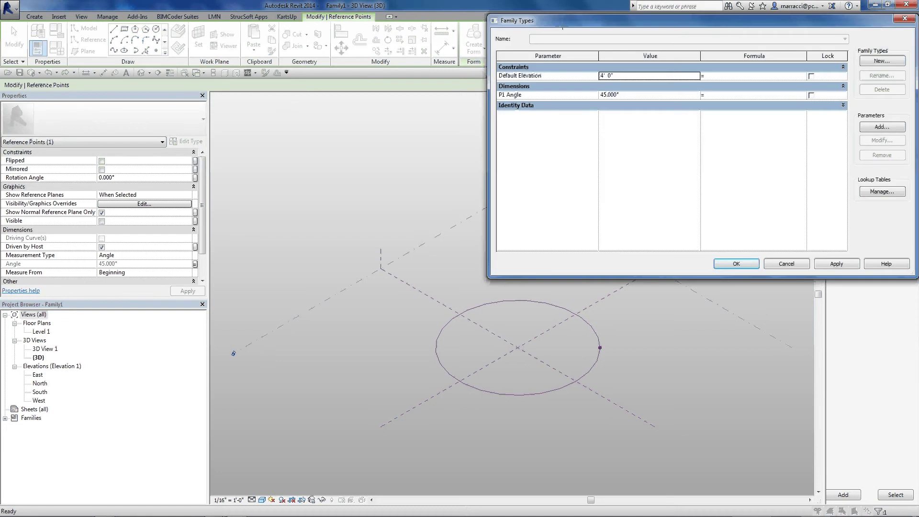
drag(560, 20, 98, 24)
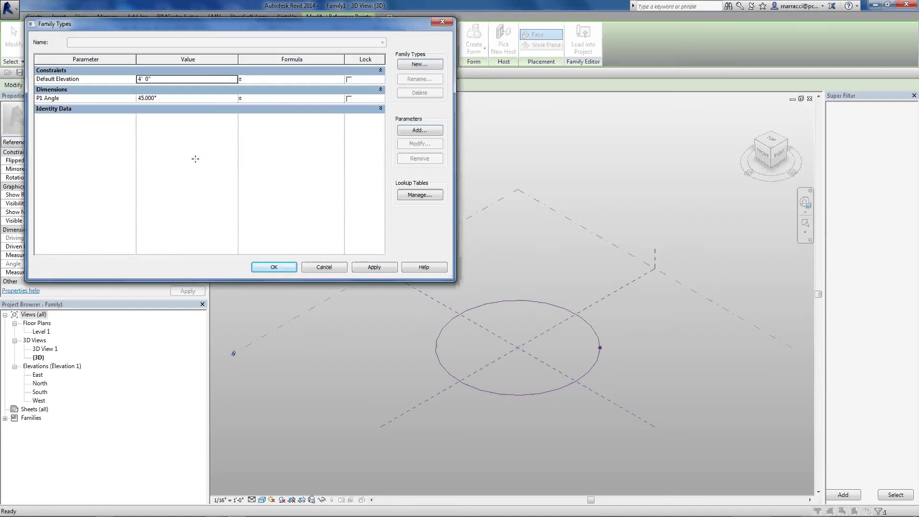
click(176, 99)
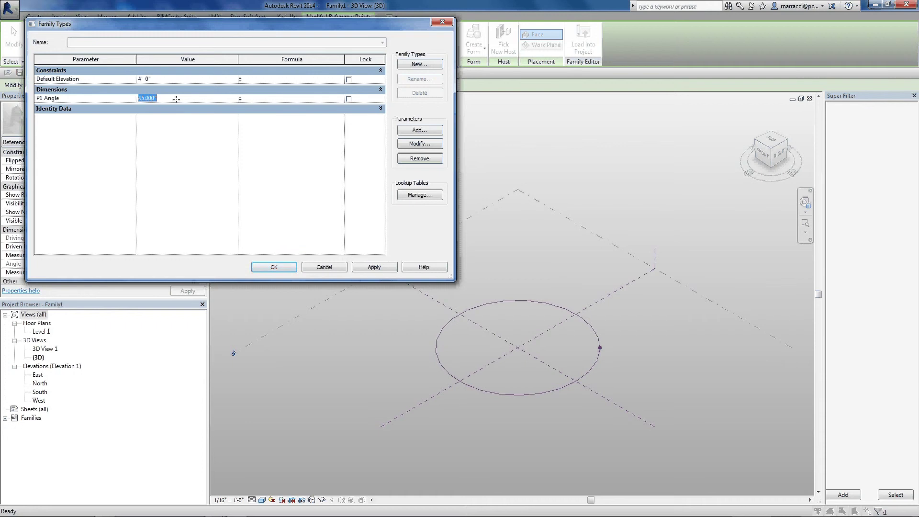
text(35)
click(375, 266)
click(275, 267)
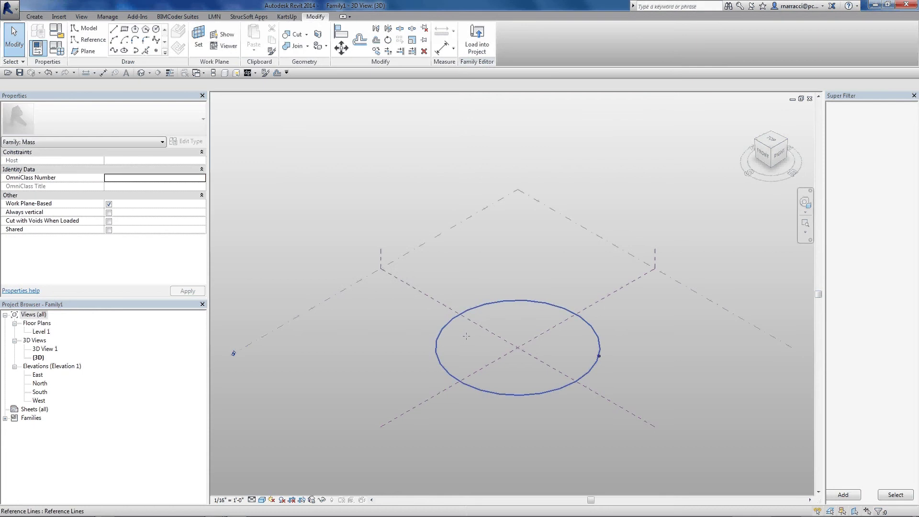
Step: Make the hosted point show all its reference planes by disabling Show Normal Reference Plane Only
click(601, 354)
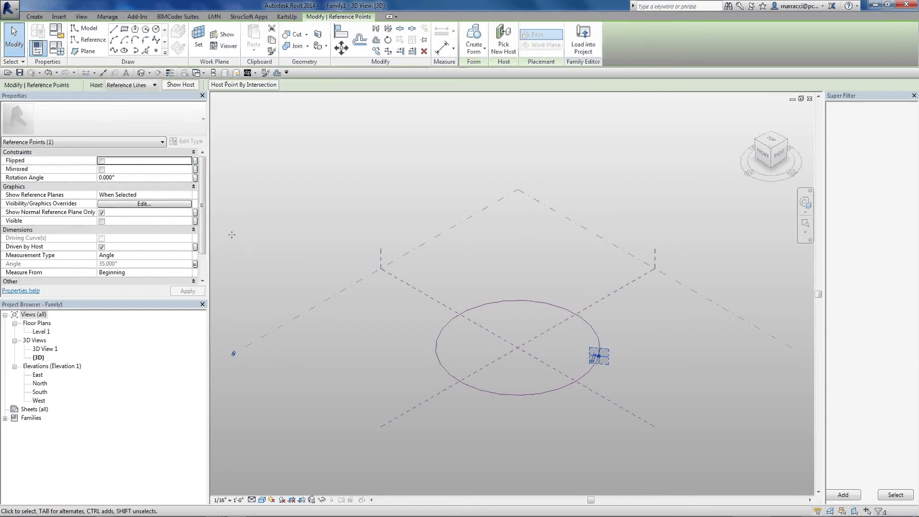
scroll(605, 357, up, 4)
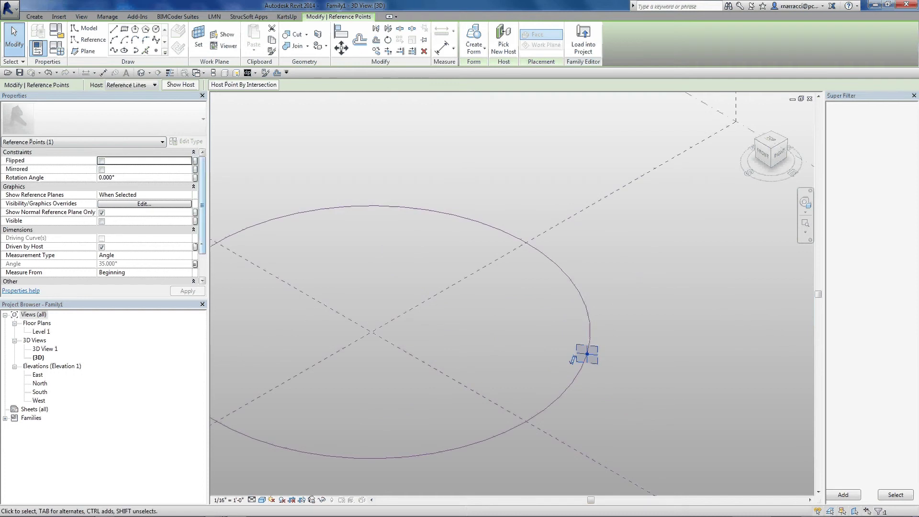
click(200, 218)
click(102, 212)
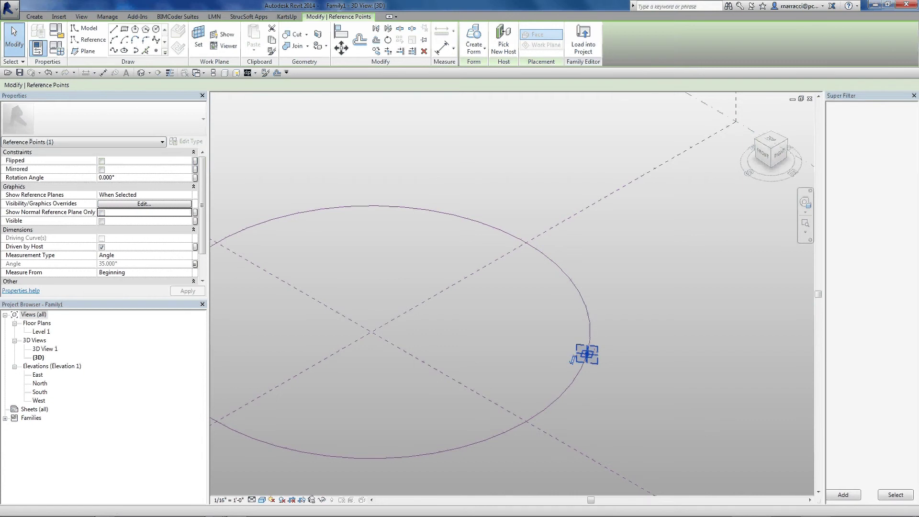
Step: Set the hosted point's horizontal plane as the work plane and place a reference point on it just outside the circle
click(198, 36)
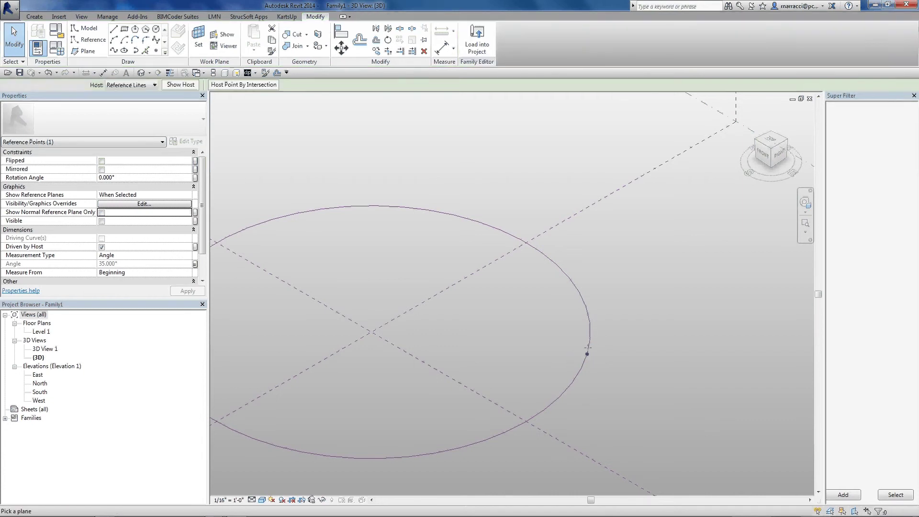
click(588, 350)
key(Tab)
click(587, 354)
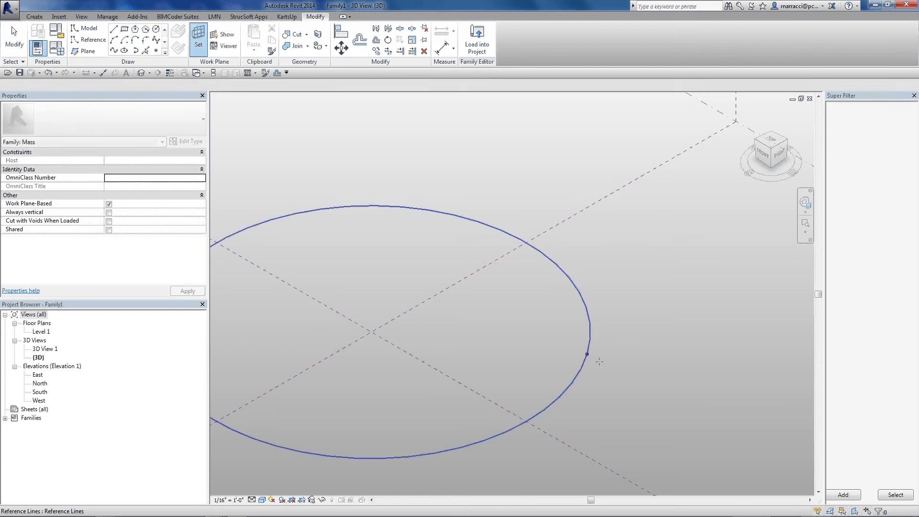
click(156, 51)
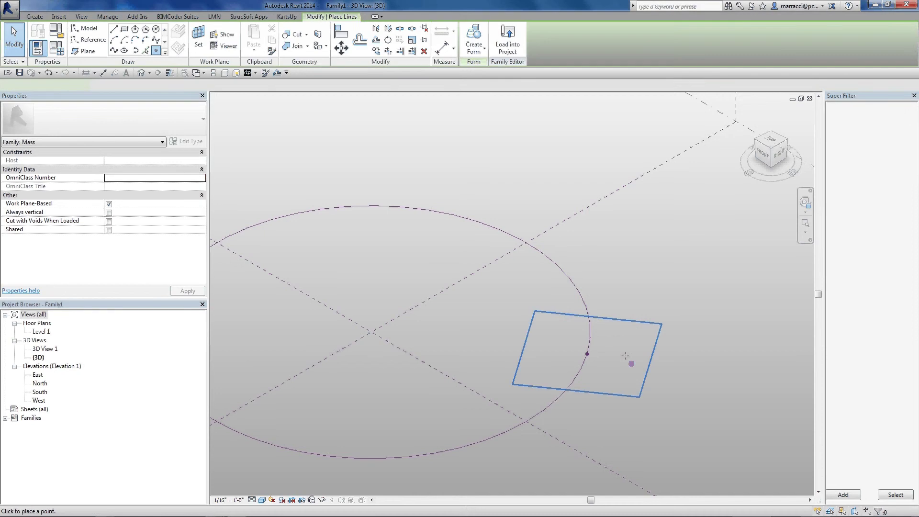
click(627, 353)
key(Escape)
key(Escape)
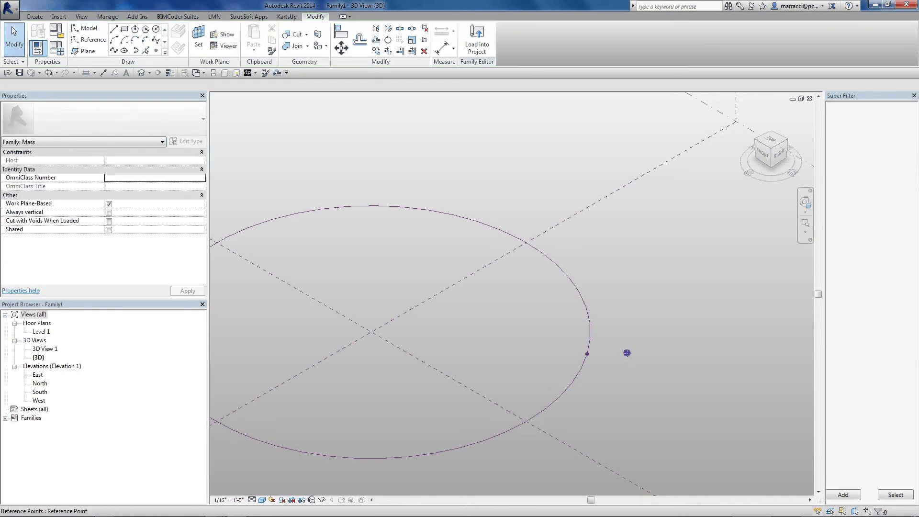
Step: Move the new reference point close to the point hosted on the circle
click(627, 352)
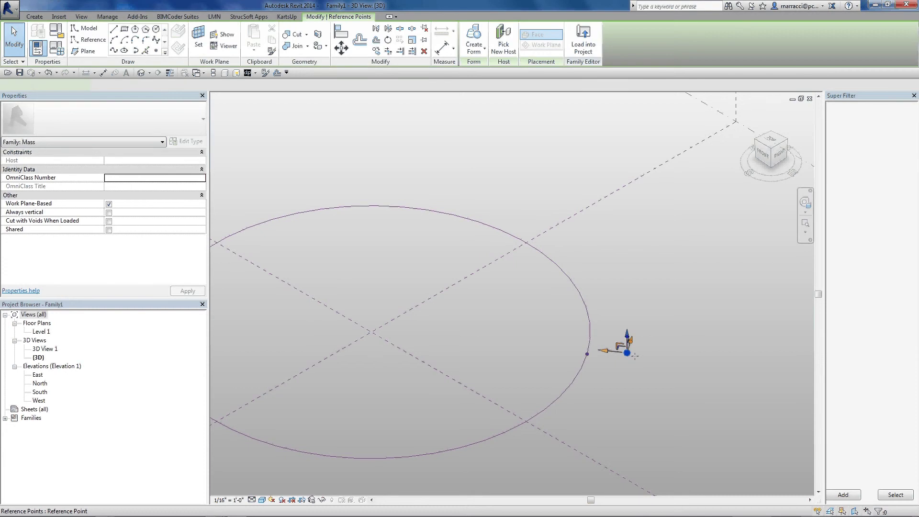
key(m)
key(v)
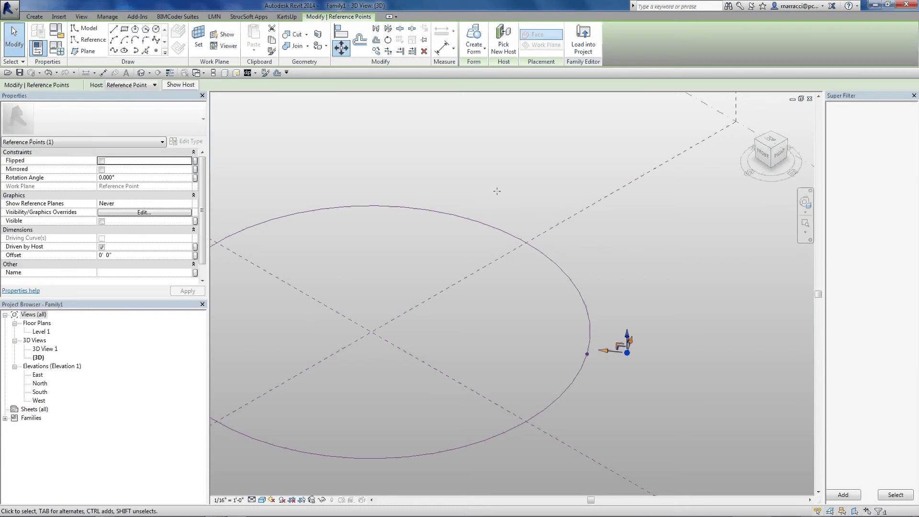
click(628, 353)
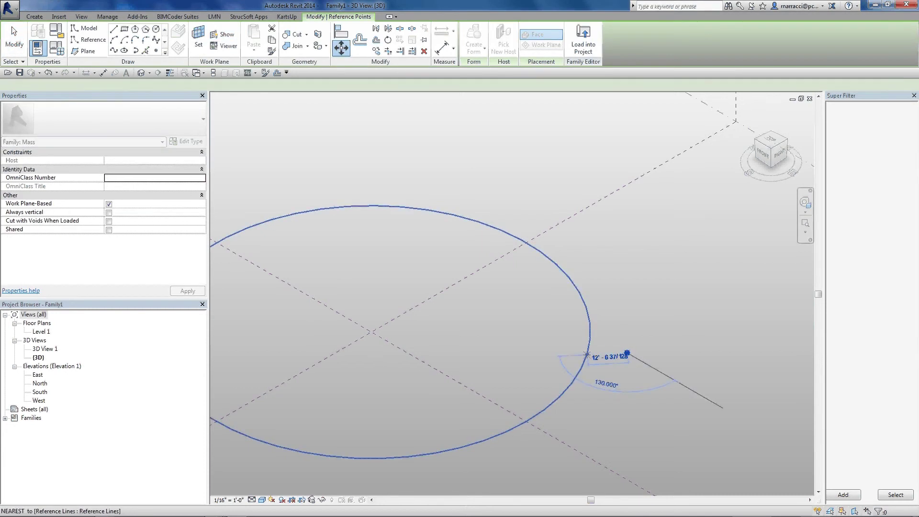
scroll(588, 353, up, 3)
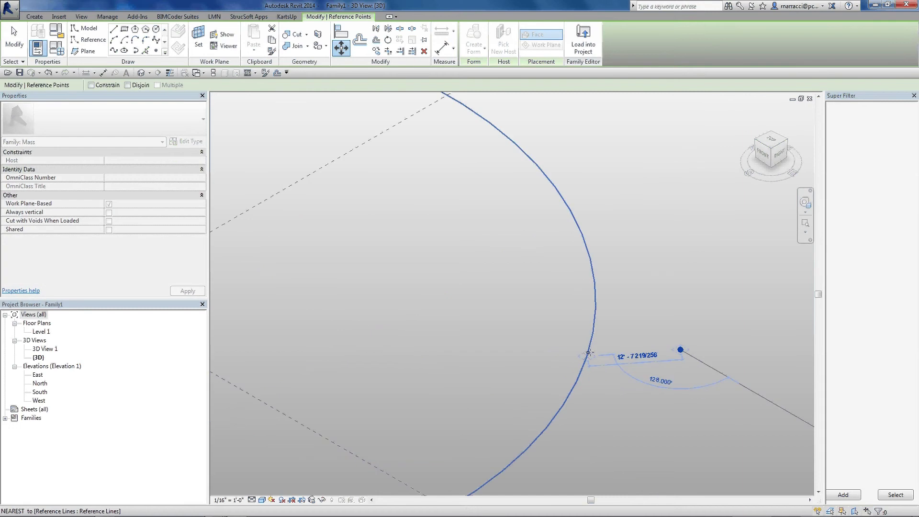
scroll(588, 353, up, 3)
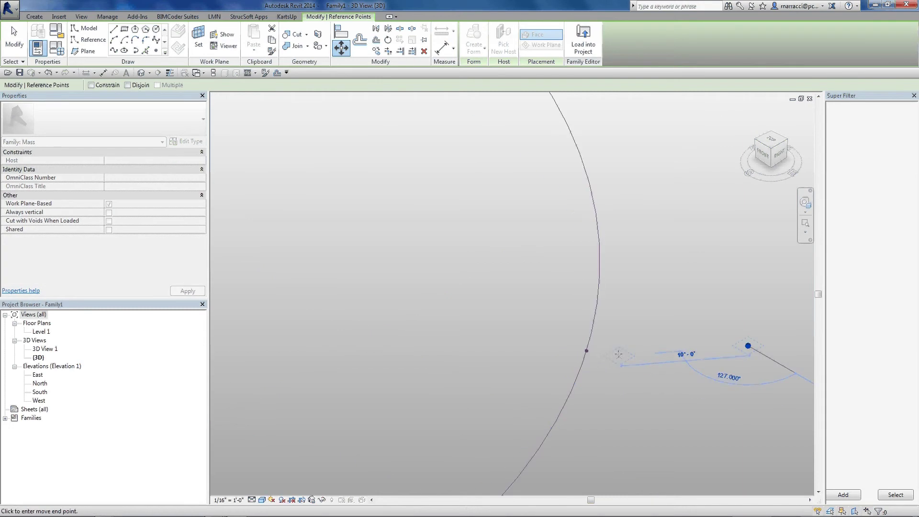
shift+middle_drag(638, 367, 669, 366)
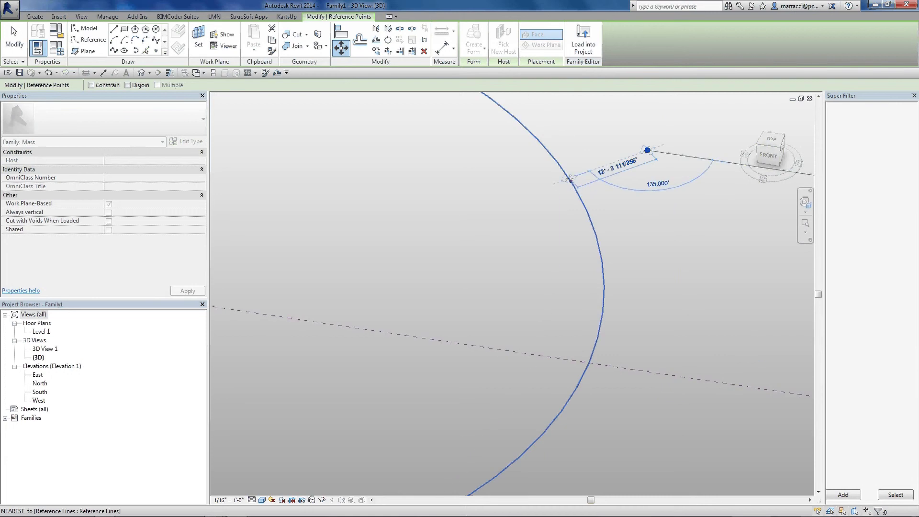
click(571, 179)
click(590, 183)
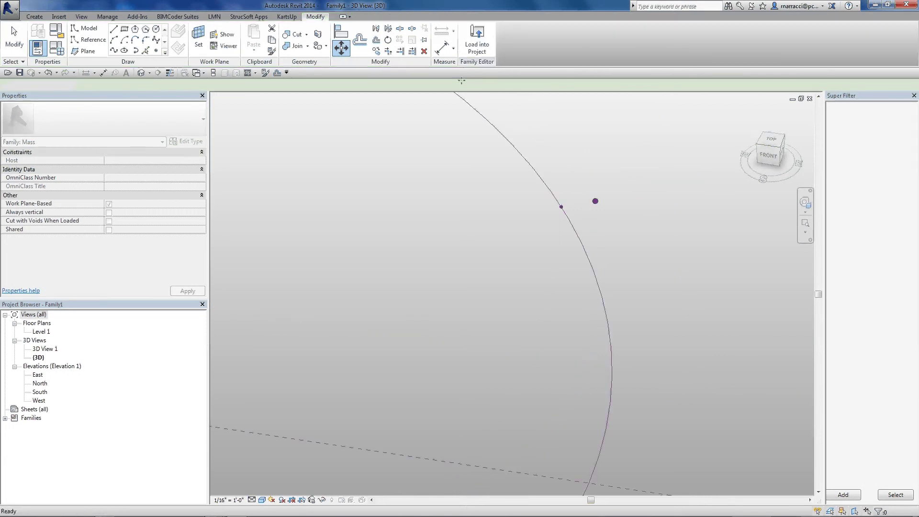
Step: Align the free reference point to the point hosted on the circle so that both coincide
key(a)
key(l)
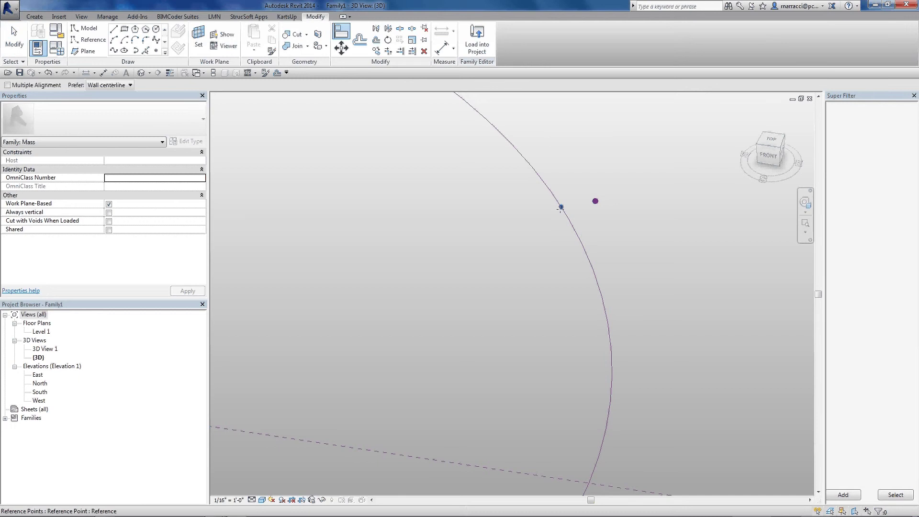
click(561, 207)
click(594, 203)
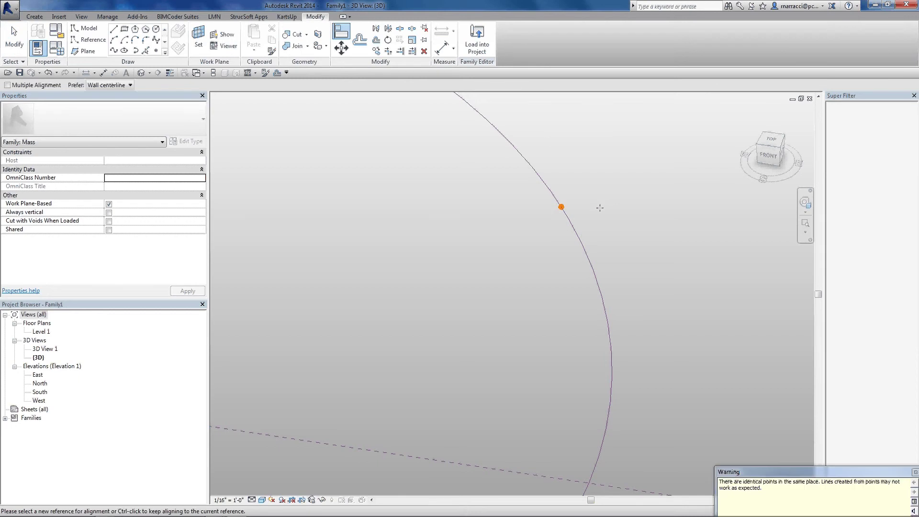
key(ctrl)
key(Escape)
key(Escape)
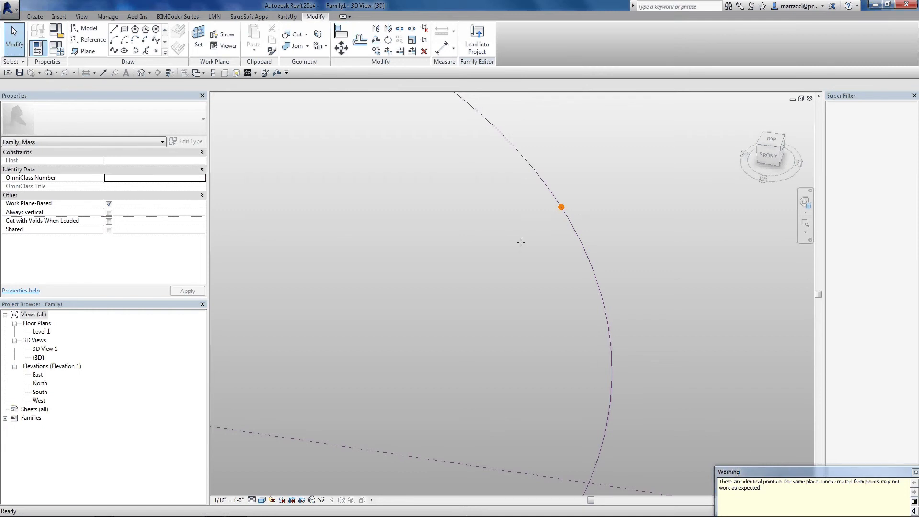
Step: Set the aligned reference point's offset to 50' above the point hosted on the circle
click(561, 207)
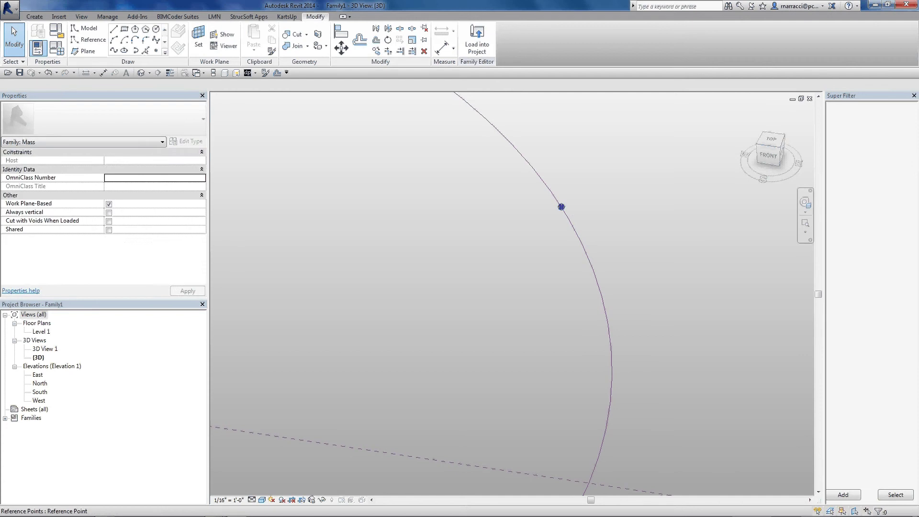
click(561, 207)
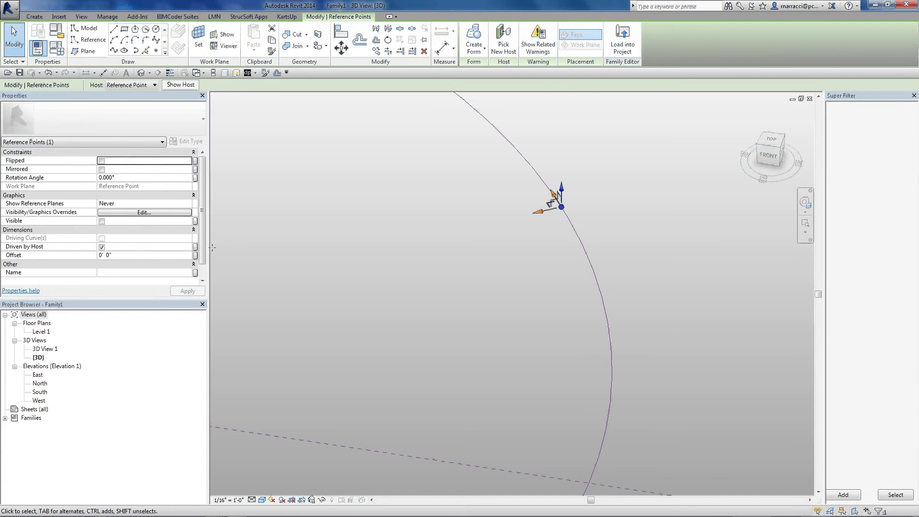
click(150, 255)
text(5)
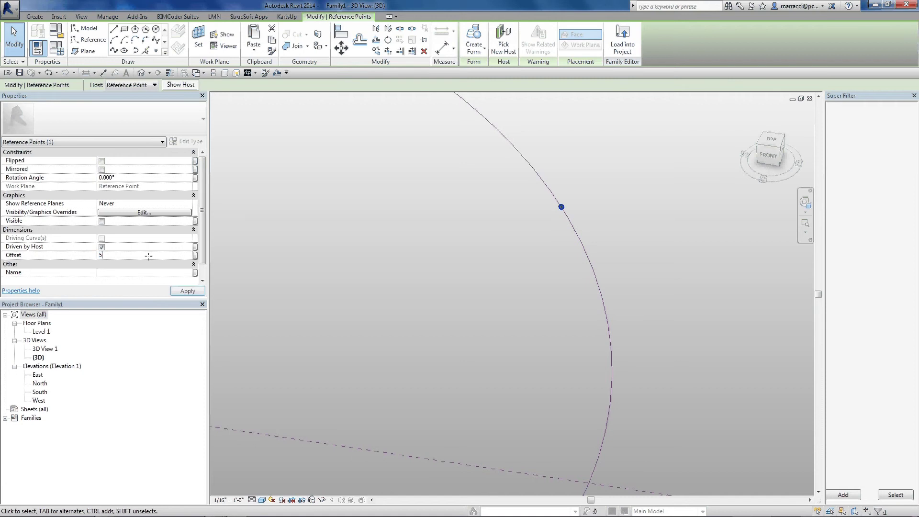
text(0' 0")
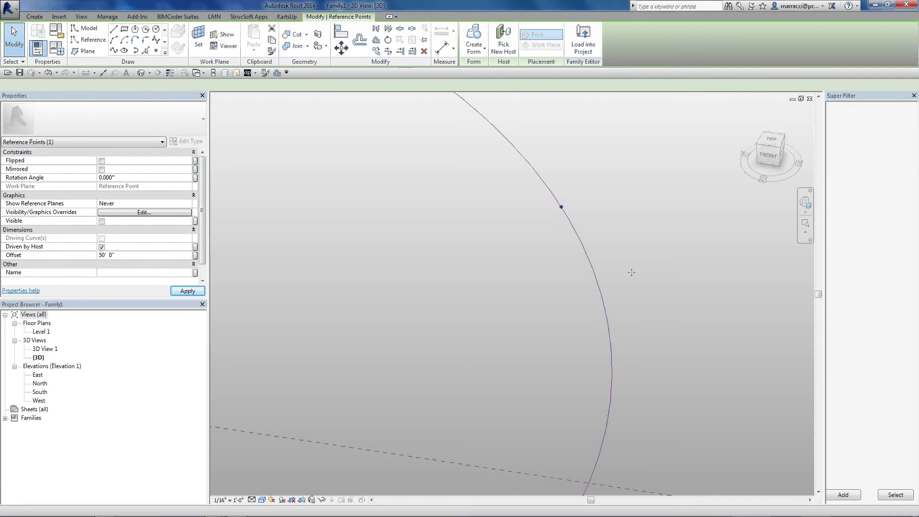
click(631, 273)
Step: Connect the upper and lower reference points with a spline through points and make it a reference line
scroll(631, 272, down, 4)
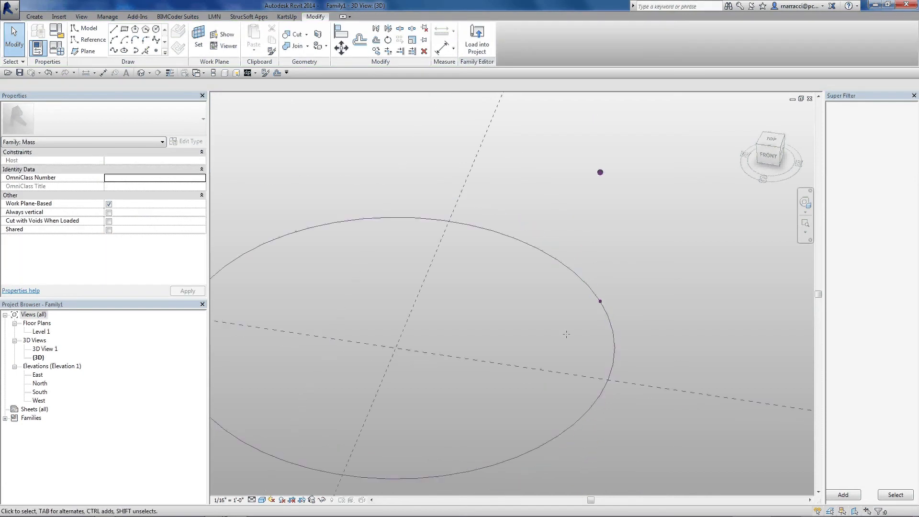
drag(583, 142, 565, 156)
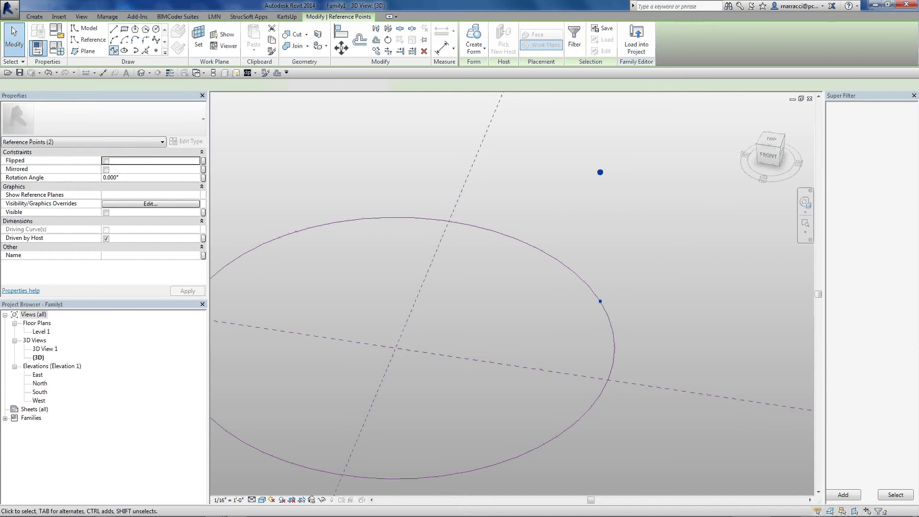
click(113, 50)
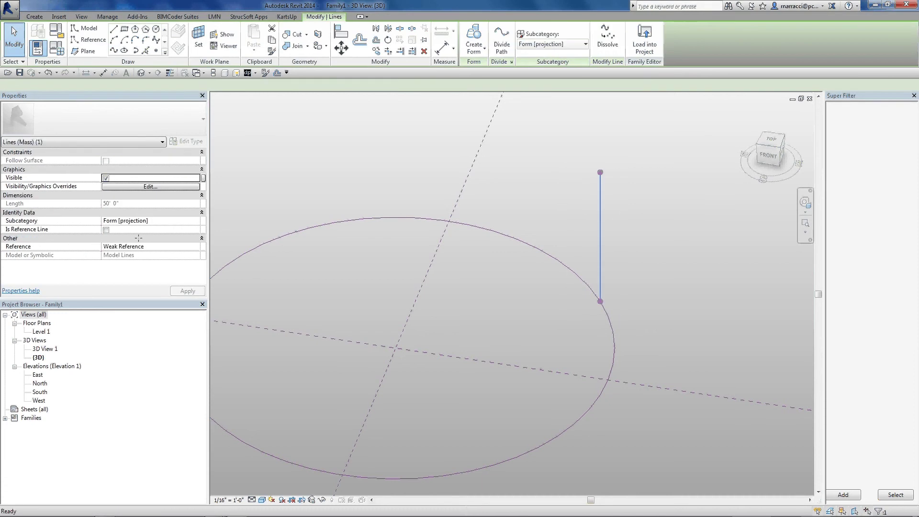
click(106, 230)
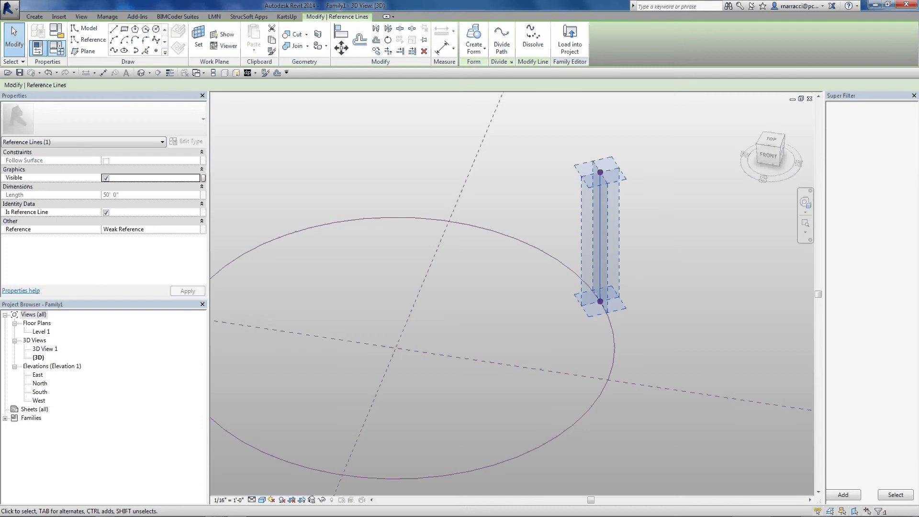
Step: Set the P1 Angle parameter to 45° in the family types and apply it
click(57, 48)
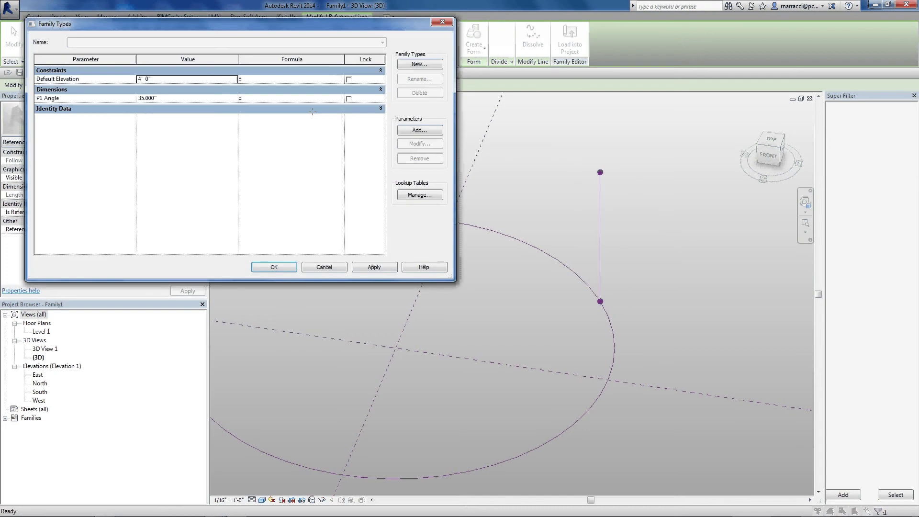
click(185, 99)
text(45)
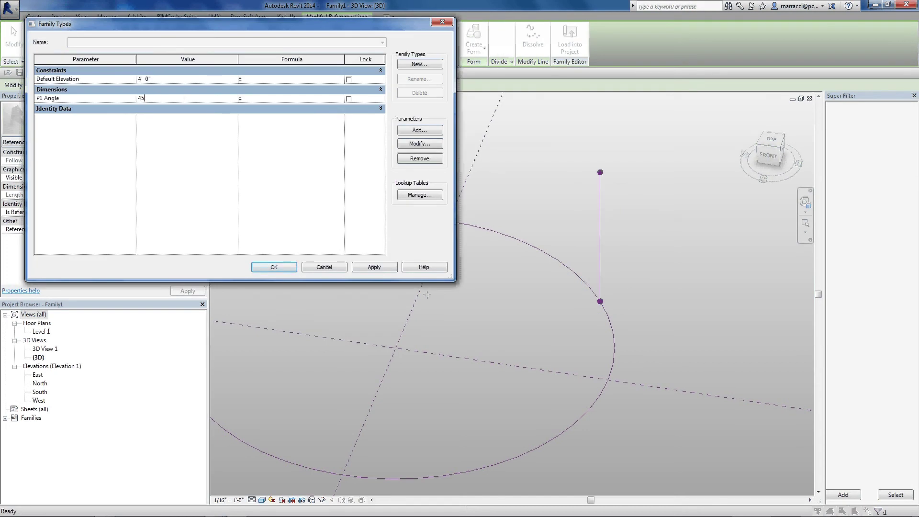
click(375, 267)
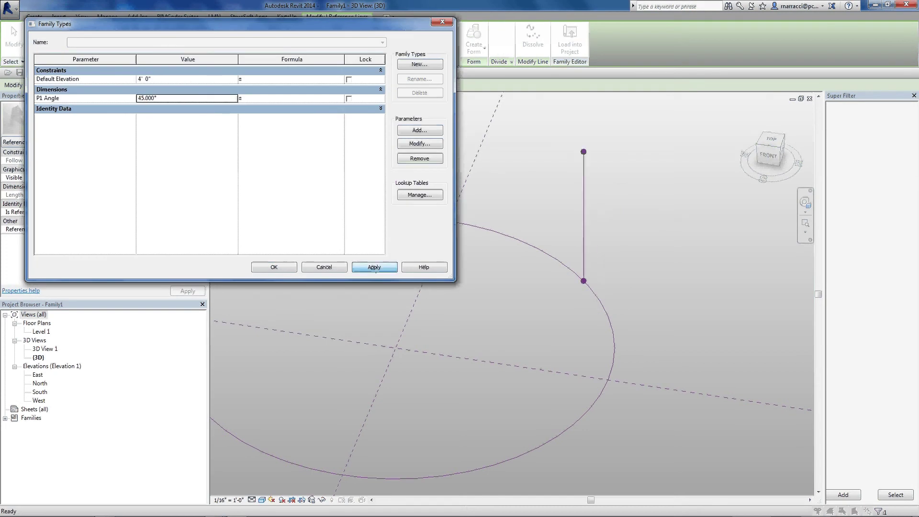
click(287, 267)
scroll(515, 314, down, 2)
key(Escape)
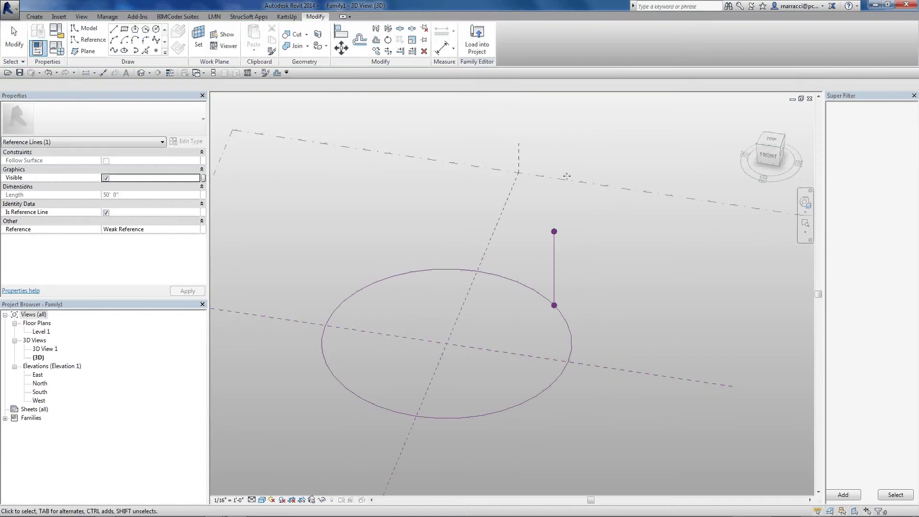
key(Escape)
Step: Make the upper reference point always show all its reference planes, with Show Normal Reference Plane Only disabled
scroll(577, 189, up, 2)
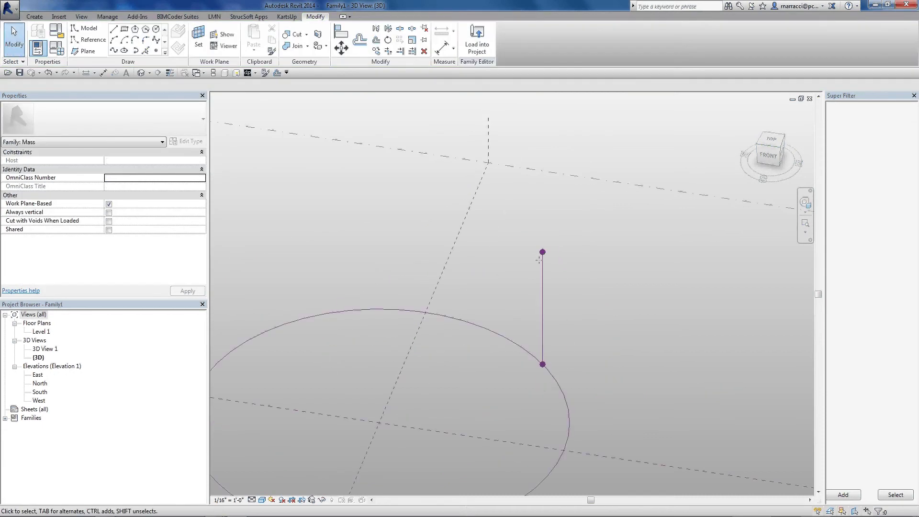
click(543, 253)
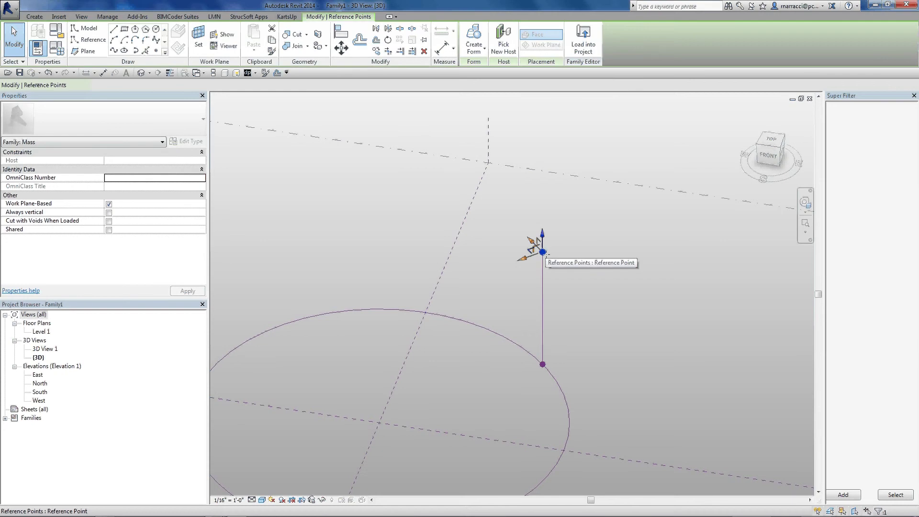
click(101, 221)
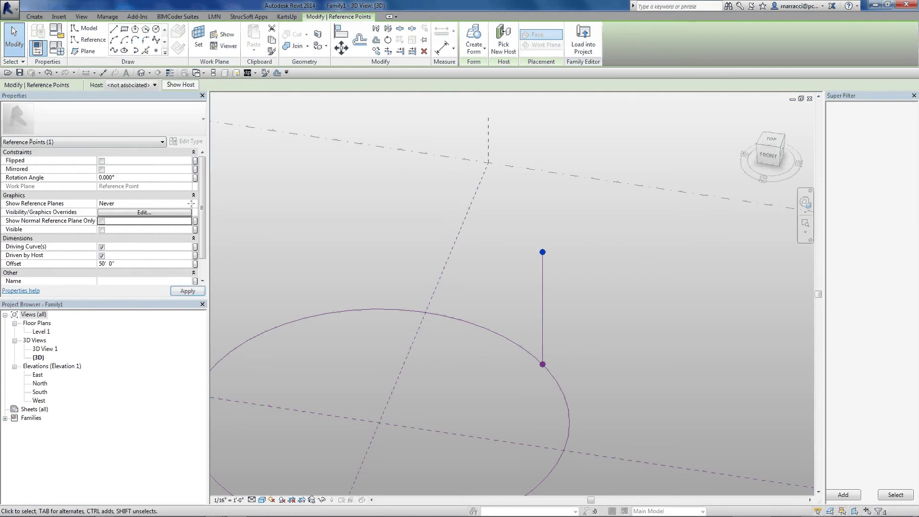
click(190, 204)
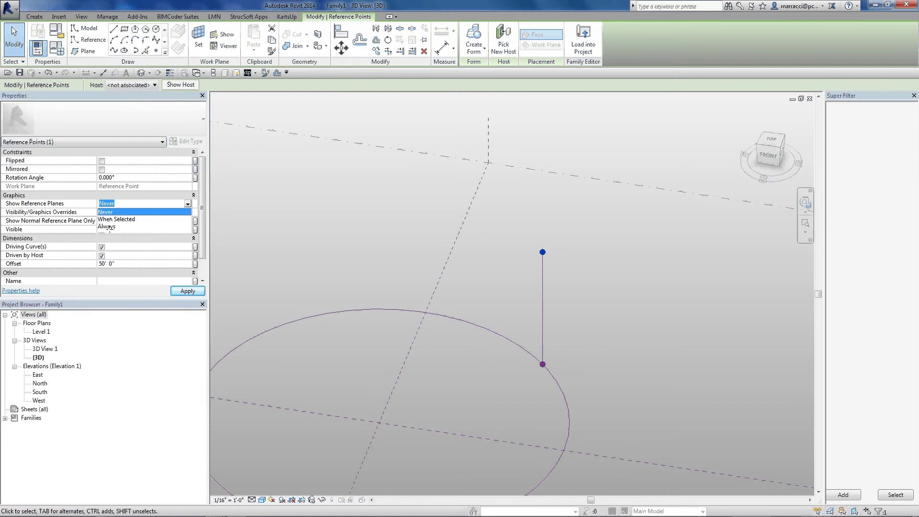
click(107, 226)
click(187, 290)
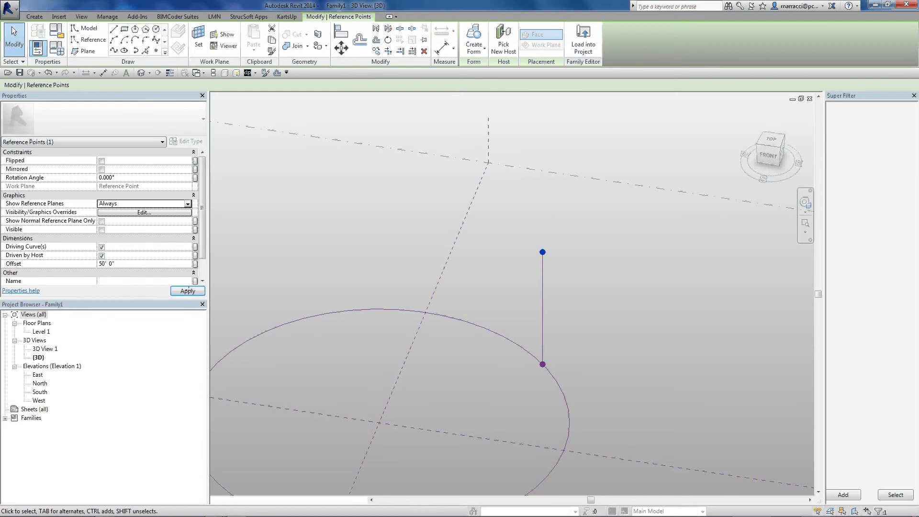
click(423, 248)
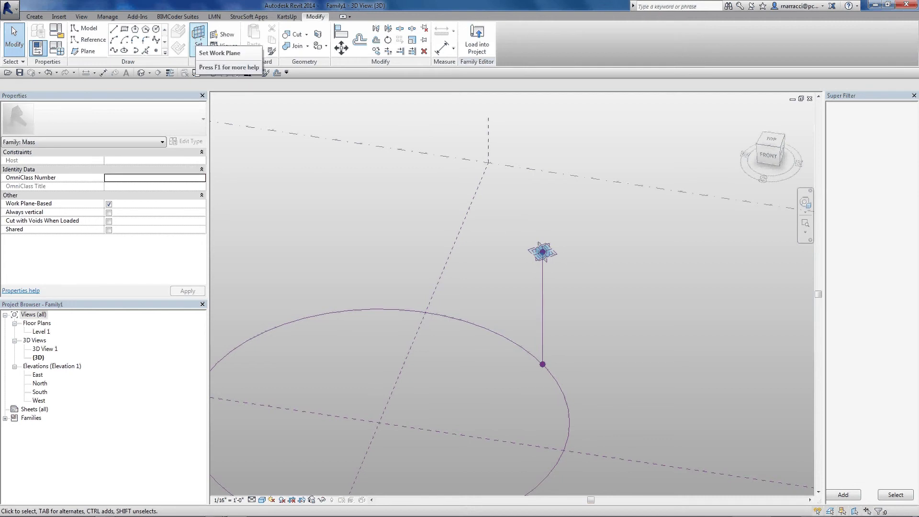
Step: Draw a circle of 46' radius centred on the upper reference point, using its vertical reference plane as the work plane
click(198, 38)
key(Escape)
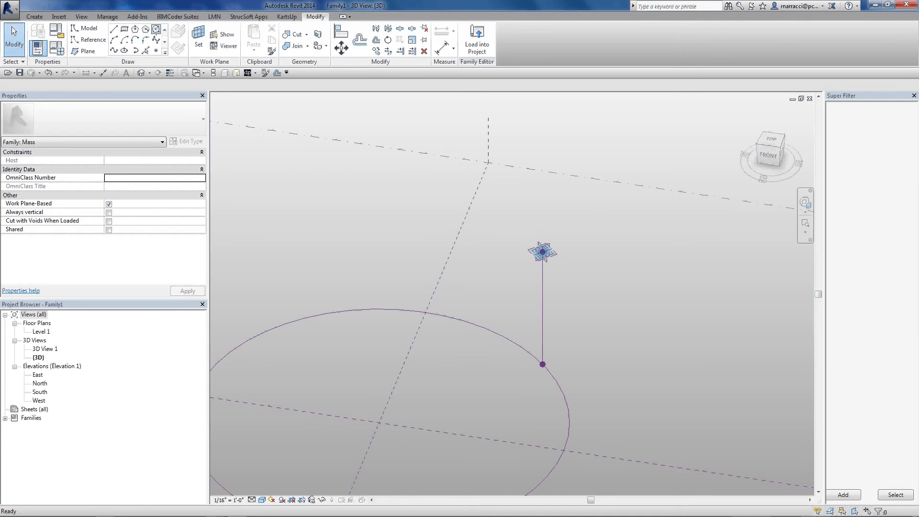
click(156, 28)
click(543, 252)
click(543, 252)
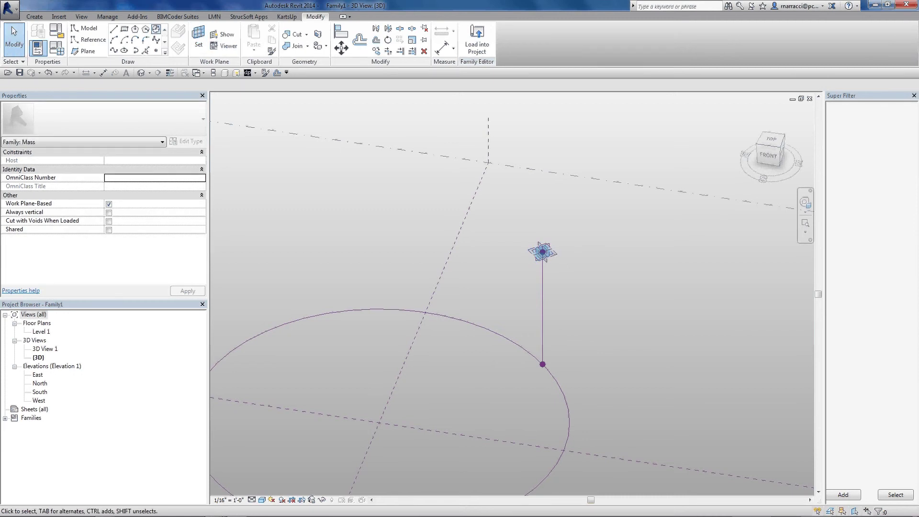
click(156, 29)
click(543, 251)
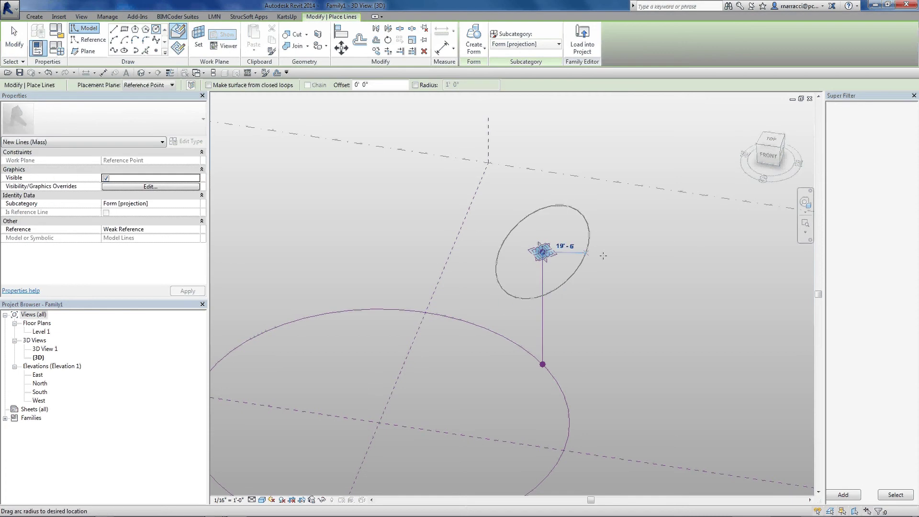
click(645, 258)
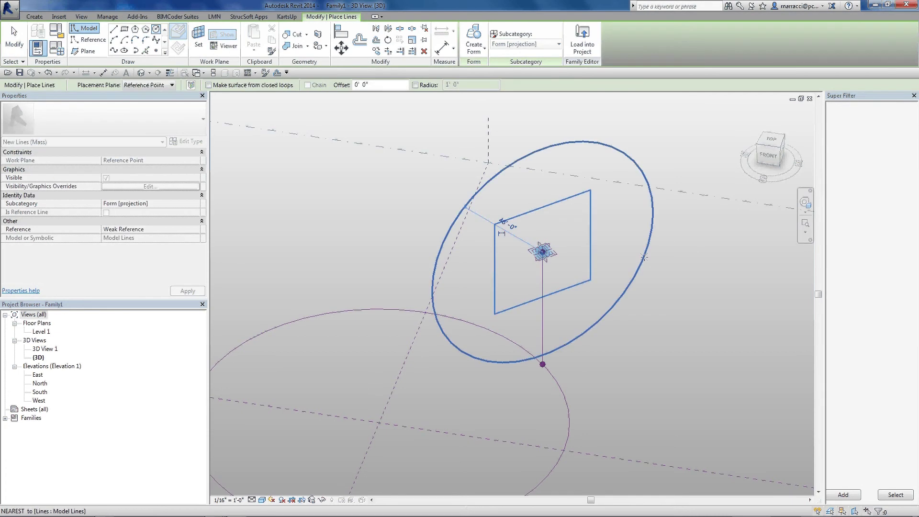
key(Escape)
Step: Convert the vertical circle around the upper point to a reference line and apply the change
click(642, 261)
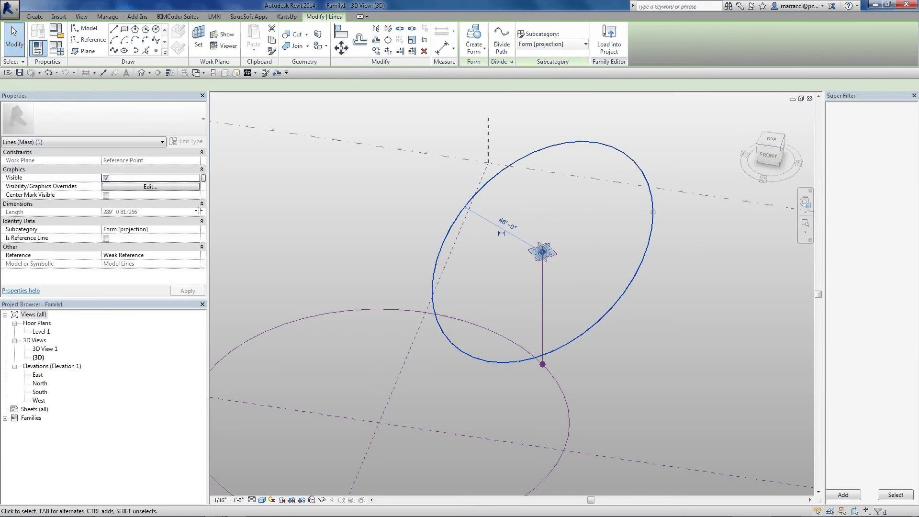
click(105, 238)
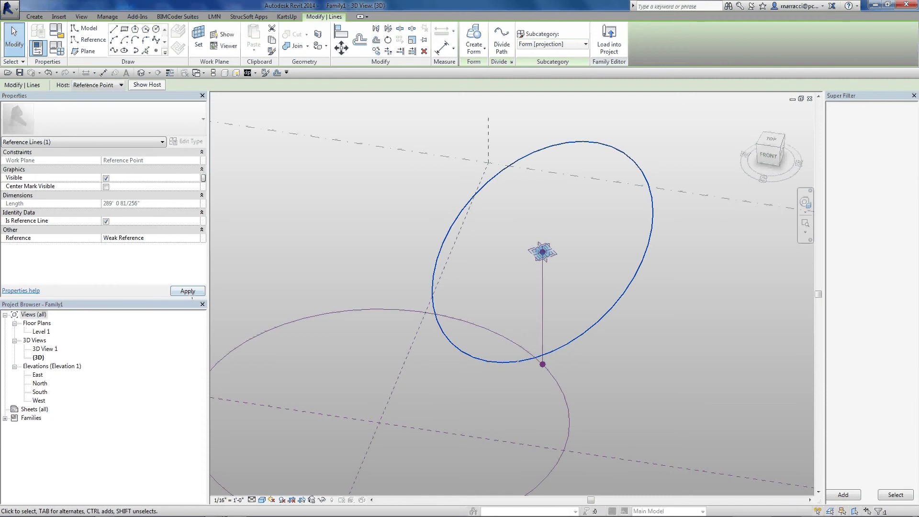
click(188, 291)
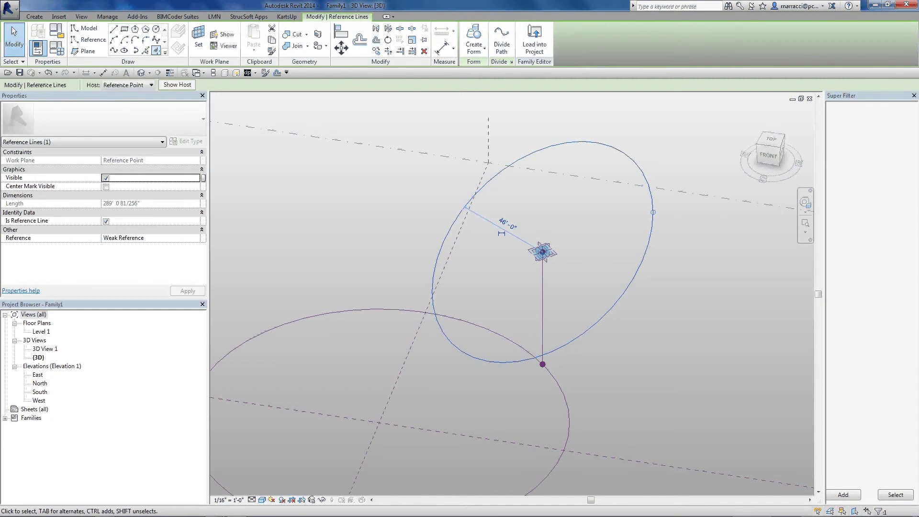
Step: Place a reference point on the vertical circular reference line, on the upper side away from the vertical connecting line
click(156, 50)
click(460, 214)
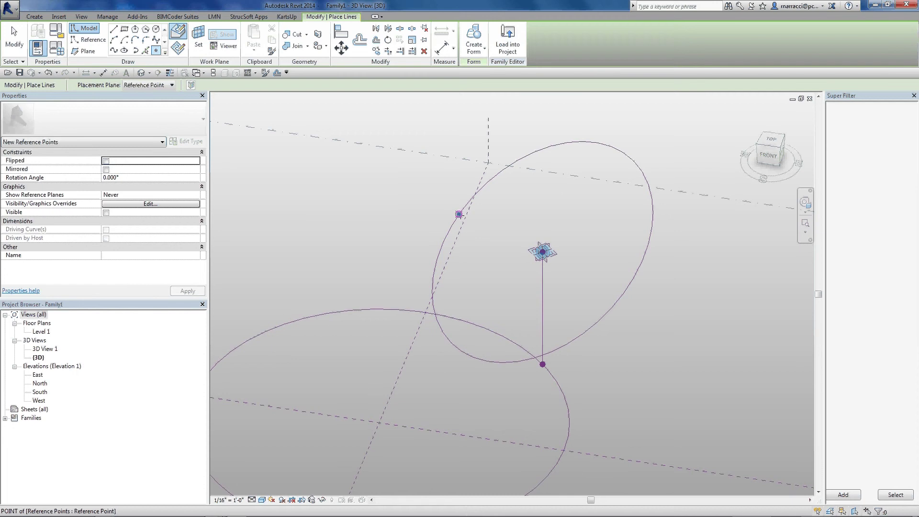
click(11, 27)
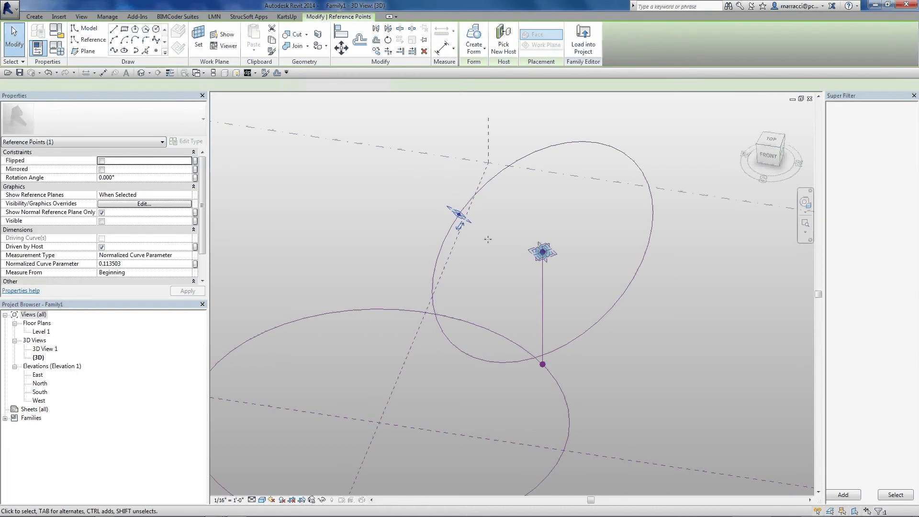
Step: Change the vertical circle point's measurement type to Angle and set its angle to 45°
click(187, 255)
click(111, 300)
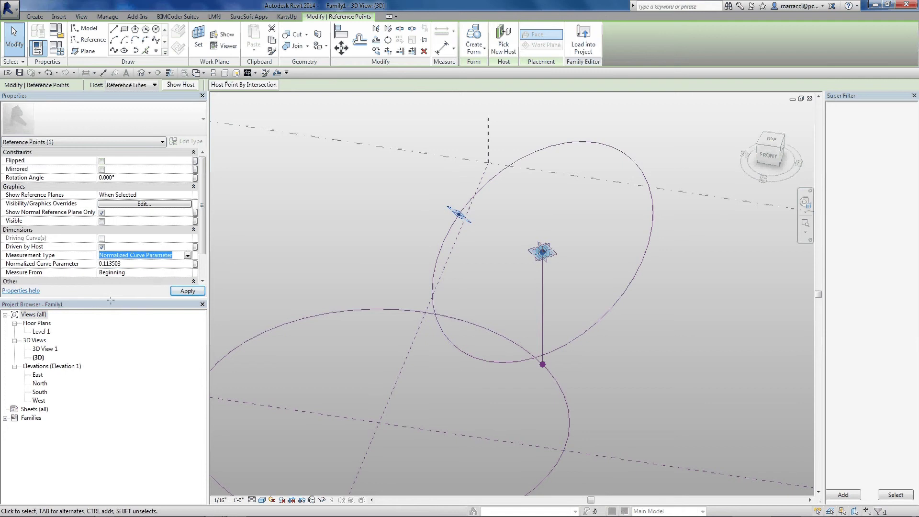
key(Down)
key(Down)
key(Down)
click(162, 264)
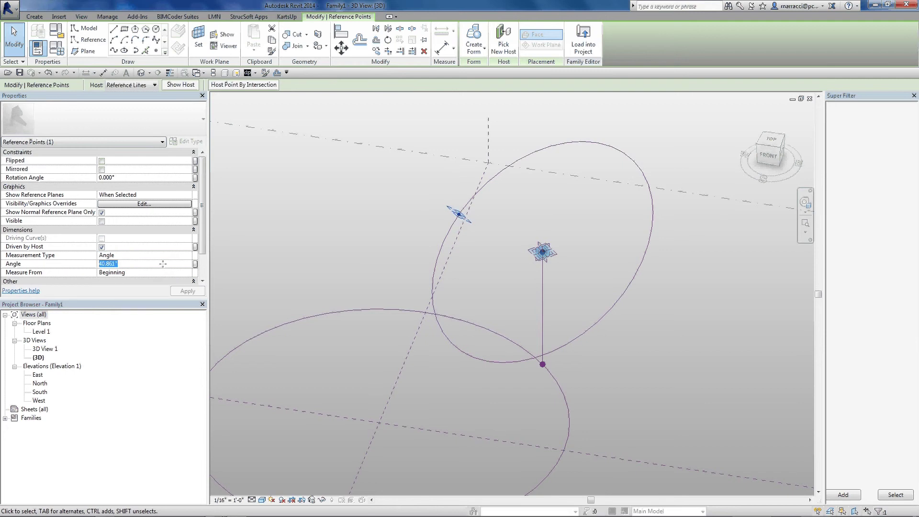
text(45)
click(186, 291)
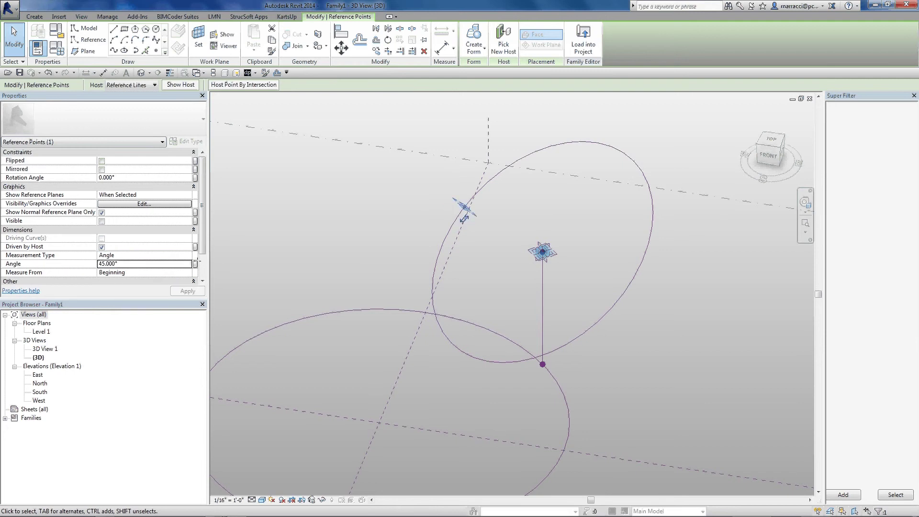
Step: Link the vertical circle point's angle to a new family parameter named P2 Angle, grouped under Dimensions
click(195, 264)
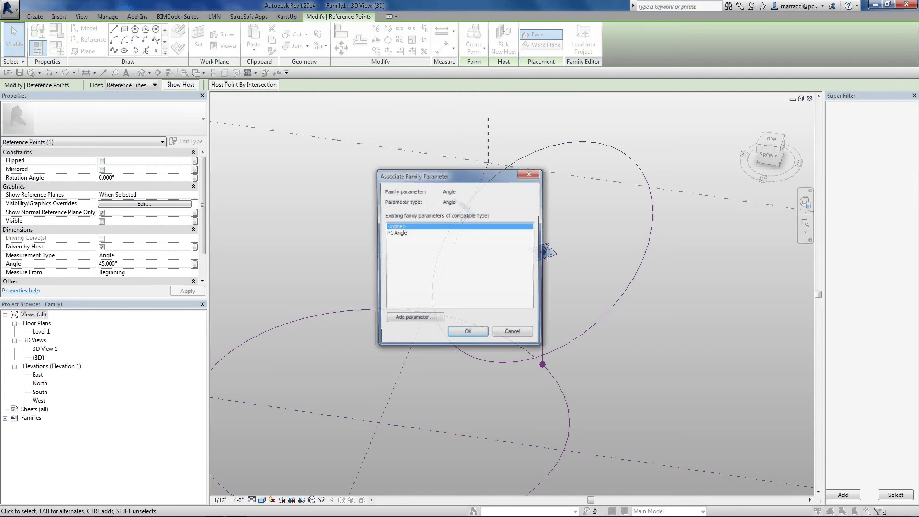
click(413, 319)
text(P2 Angle)
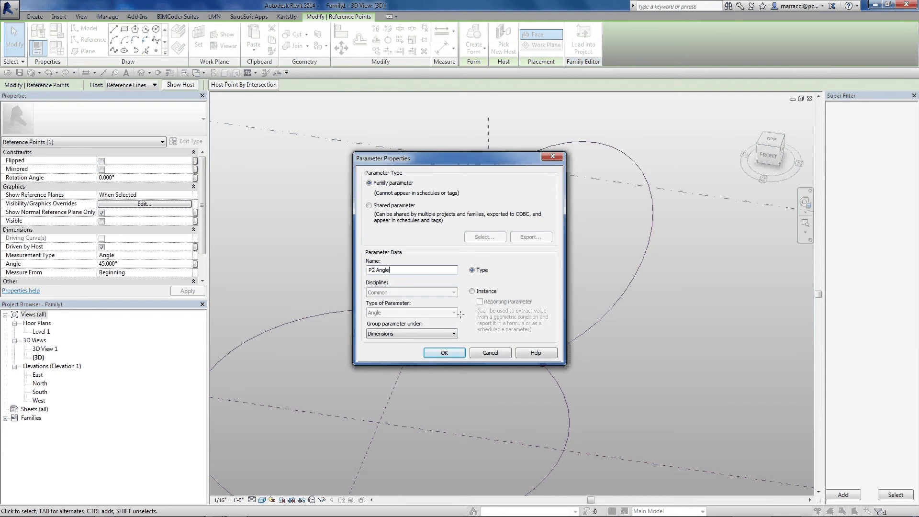
key(Return)
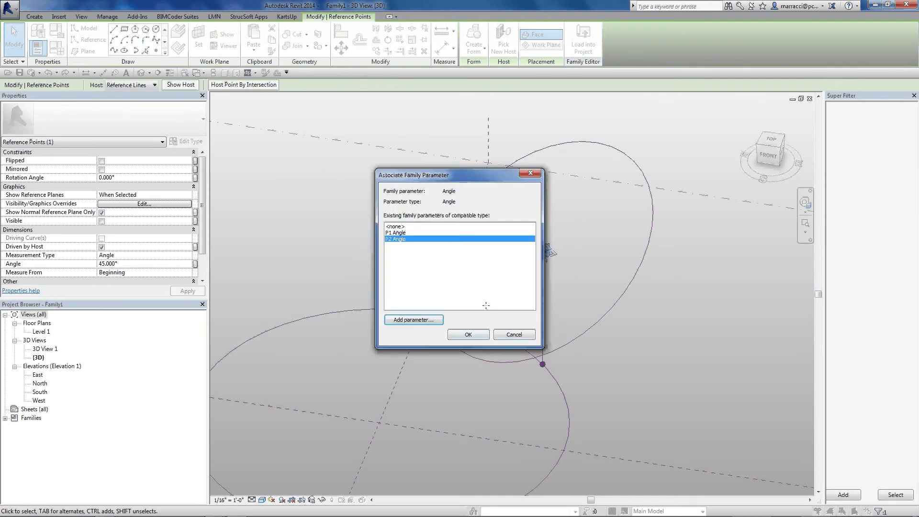
key(Return)
click(595, 357)
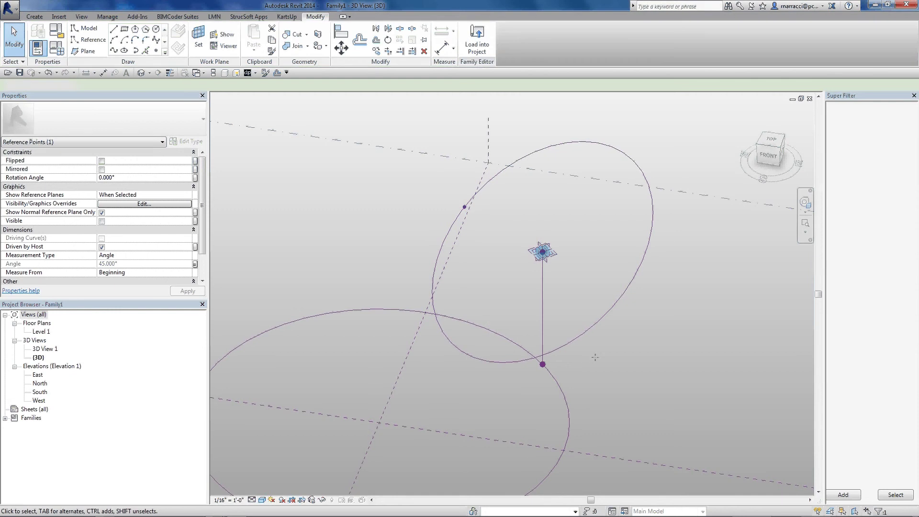
Step: Connect the upper centre point and the vertical circle's point with a spline through points, and convert it to a reference line
drag(436, 179, 575, 283)
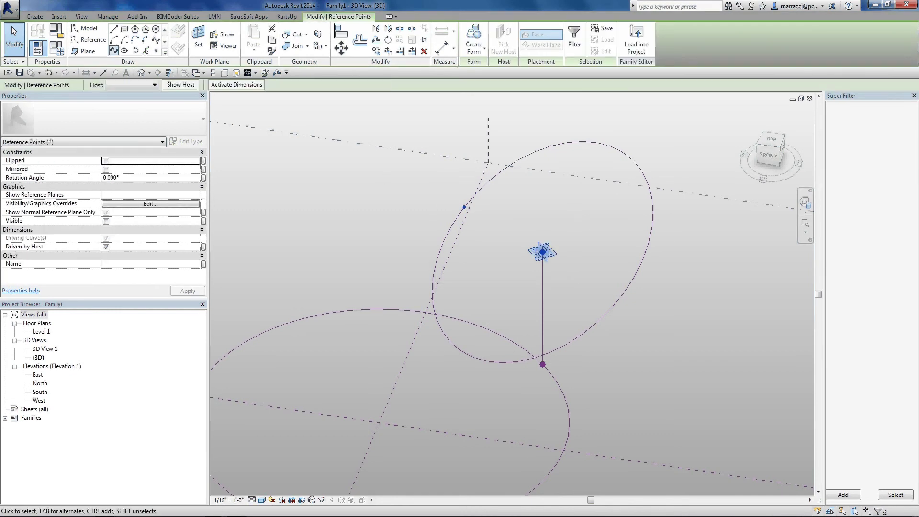
click(114, 50)
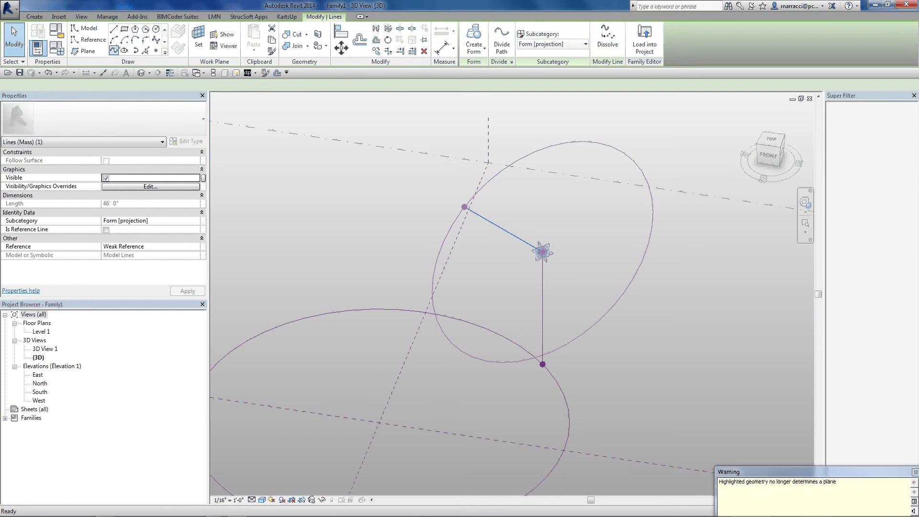
click(106, 230)
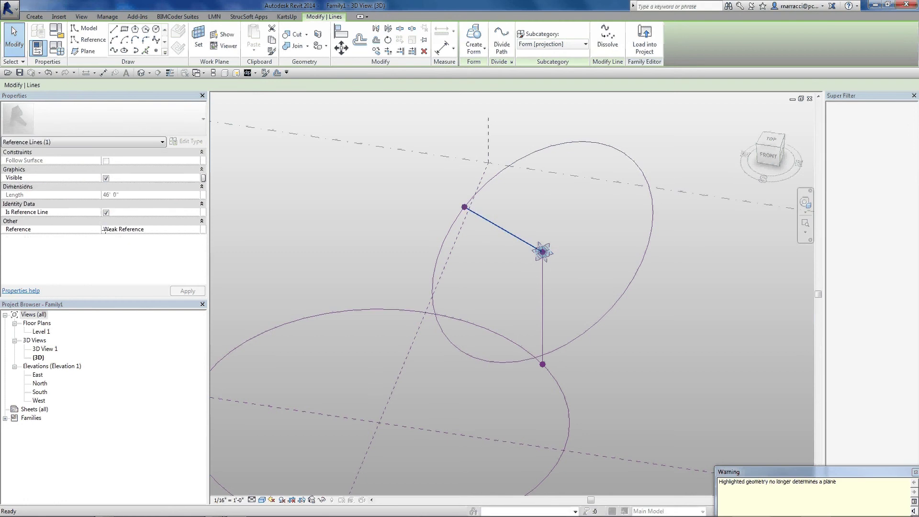
click(326, 226)
Step: Set the P1 Angle parameter to 50° in the family types and apply it
scroll(663, 361, down, 1)
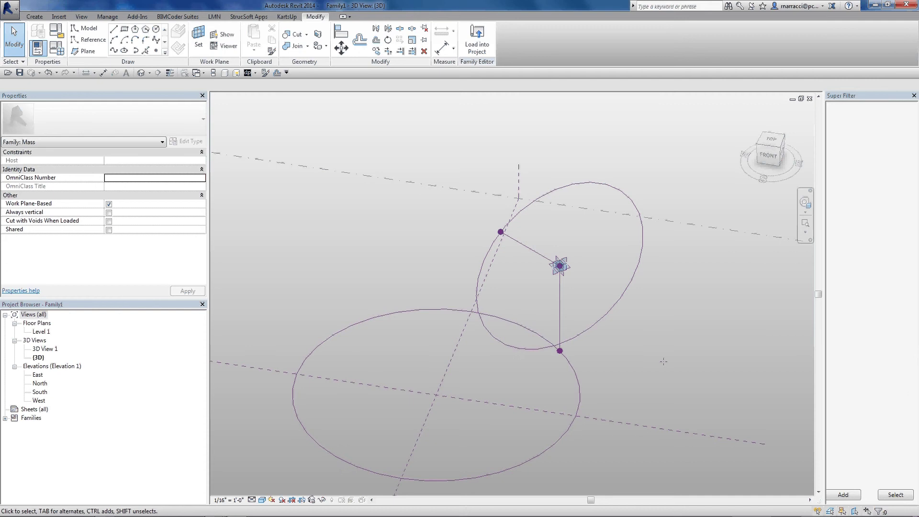
shift+middle_drag(664, 361, 255, 137)
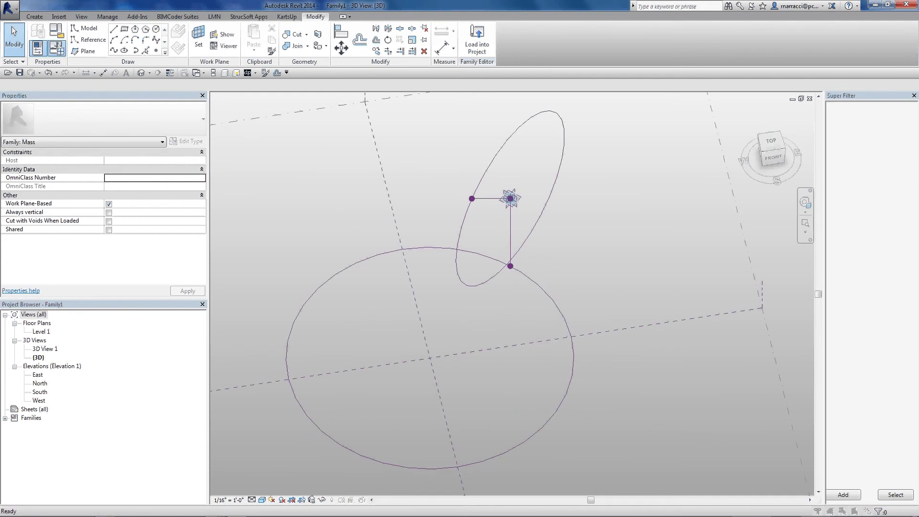
click(57, 48)
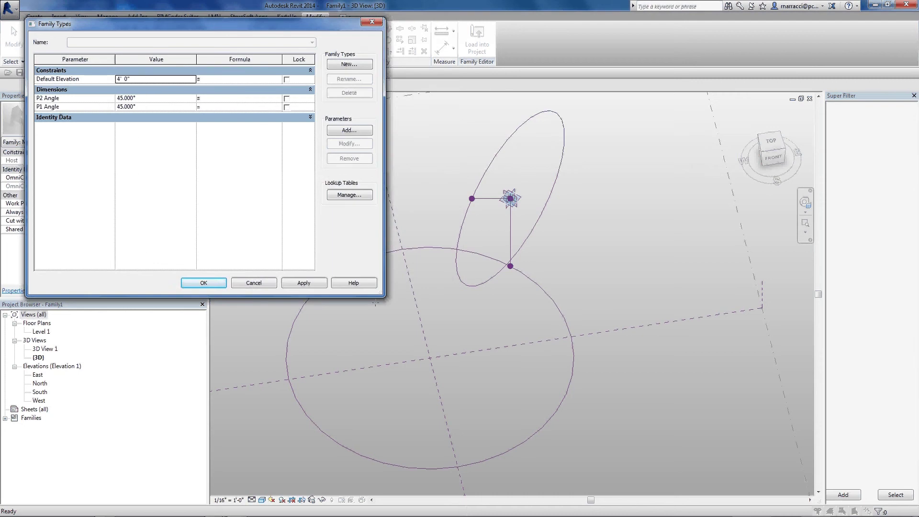
click(143, 105)
text(50)
click(290, 292)
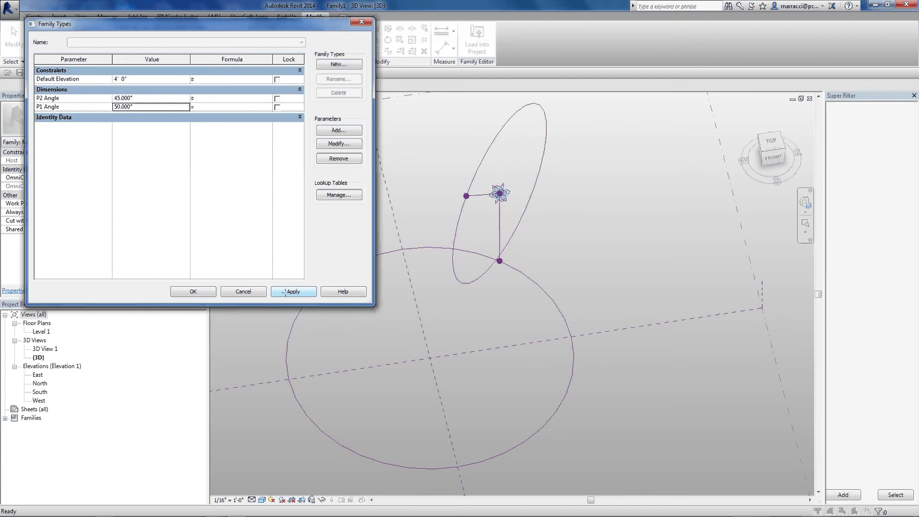
Step: Set the P2 Angle parameter to 35°, apply it and close the family types
click(147, 98)
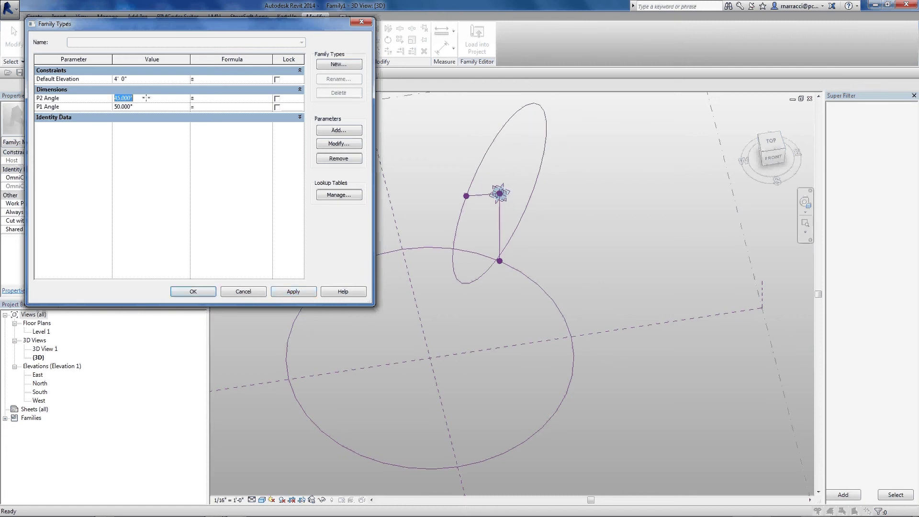
text(35)
click(293, 291)
click(184, 291)
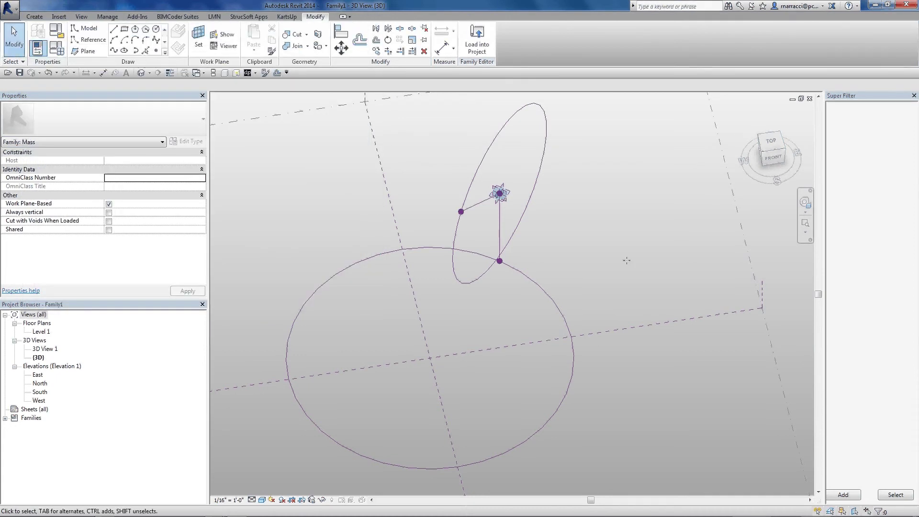
Step: Set the work plane to the reference plane of the point on the vertical circle that lies crosswise to that circle
shift+middle_drag(627, 261, 661, 263)
click(199, 38)
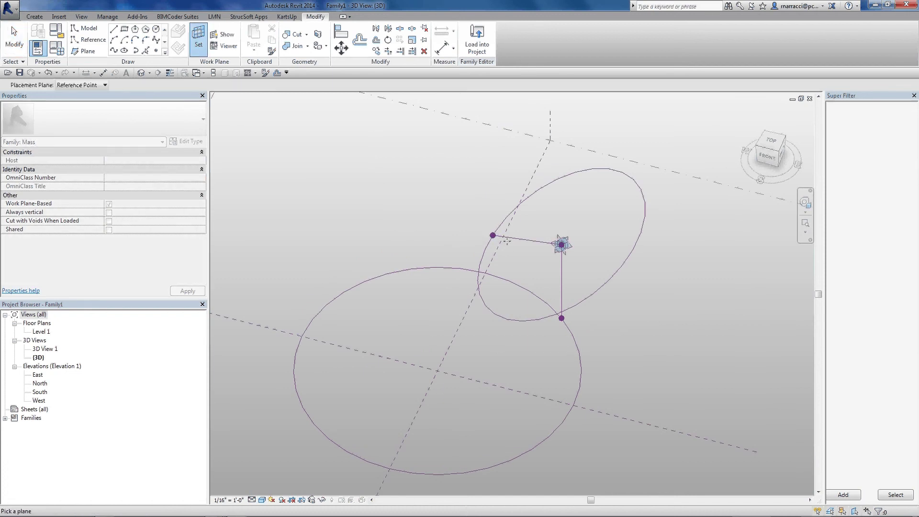
shift+middle_drag(507, 241, 529, 214)
click(488, 246)
scroll(487, 246, up, 2)
scroll(488, 245, up, 2)
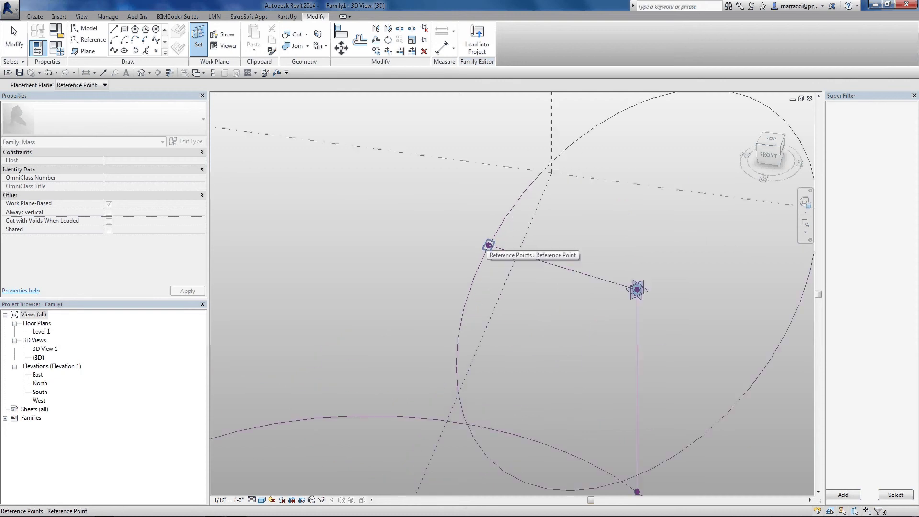
key(Tab)
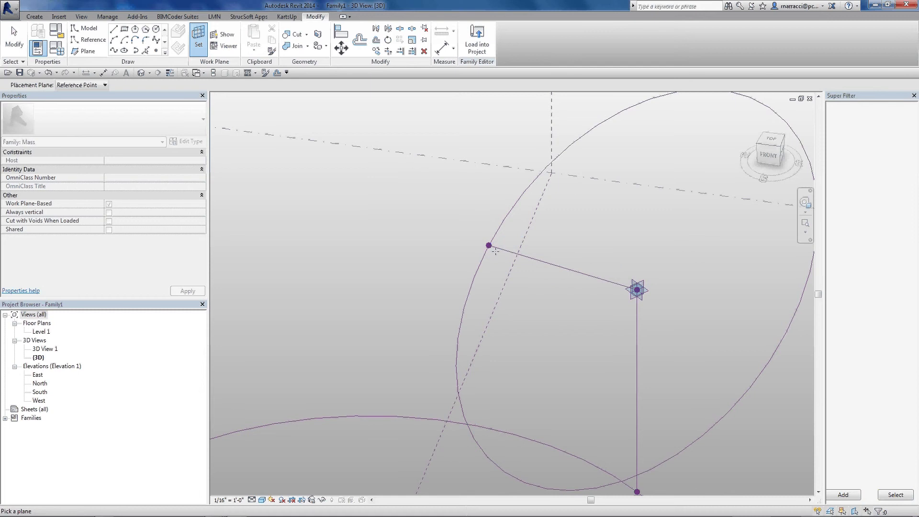
click(489, 245)
scroll(475, 255, down, 2)
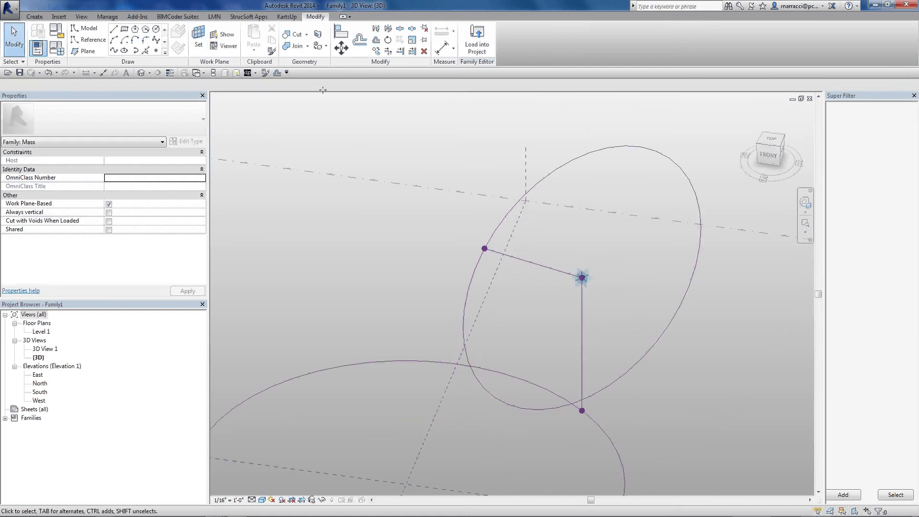
Step: Show the work plane and switch it to the same point's reference plane that lies in the plane of the vertical circle
click(225, 35)
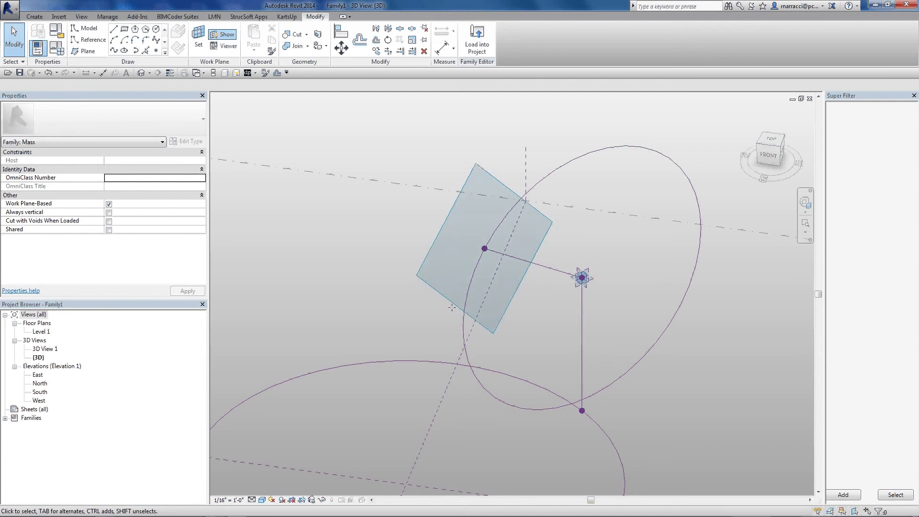
shift+middle_drag(452, 307, 358, 273)
click(199, 37)
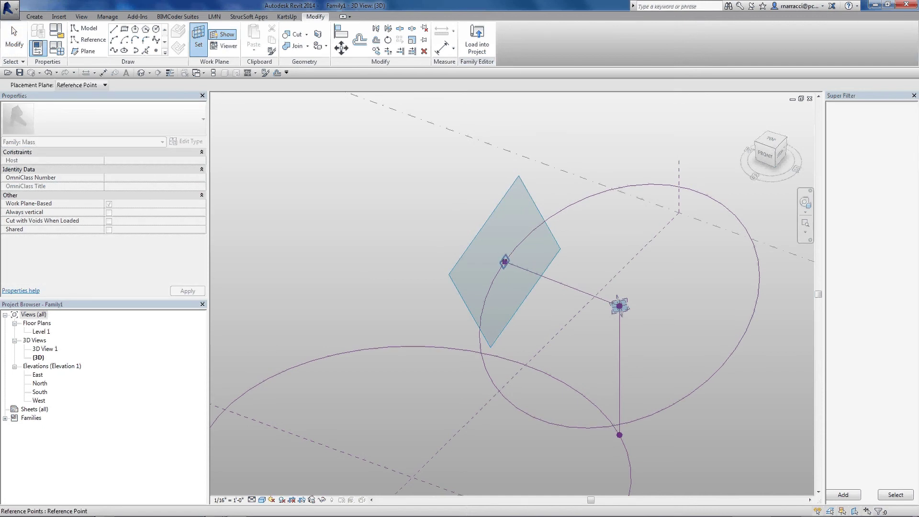
click(504, 262)
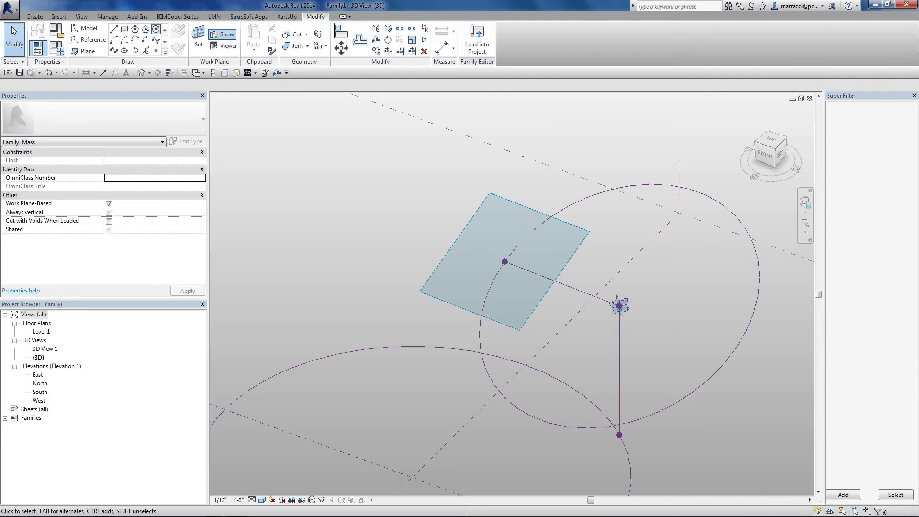
Step: Draw a circle about 452' in circumference centred on the vertical circle's point and convert it to a reference line
click(156, 29)
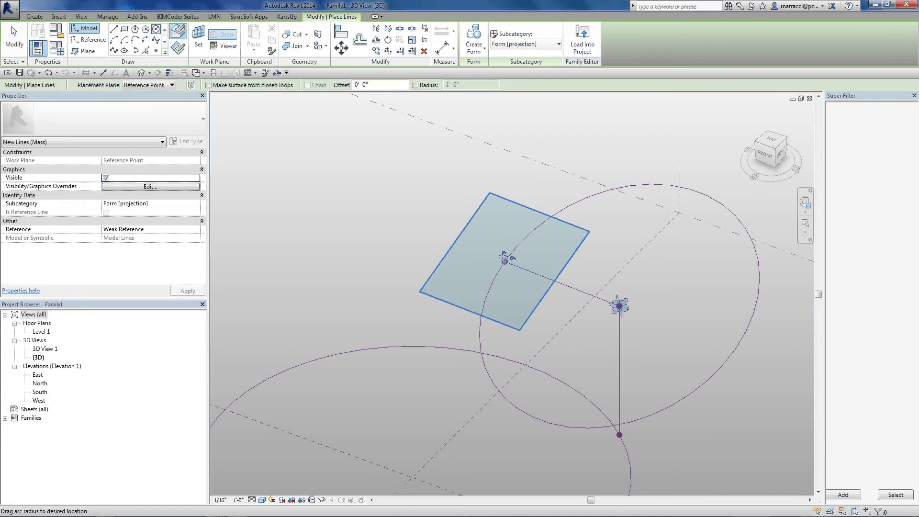
scroll(481, 223, down, 4)
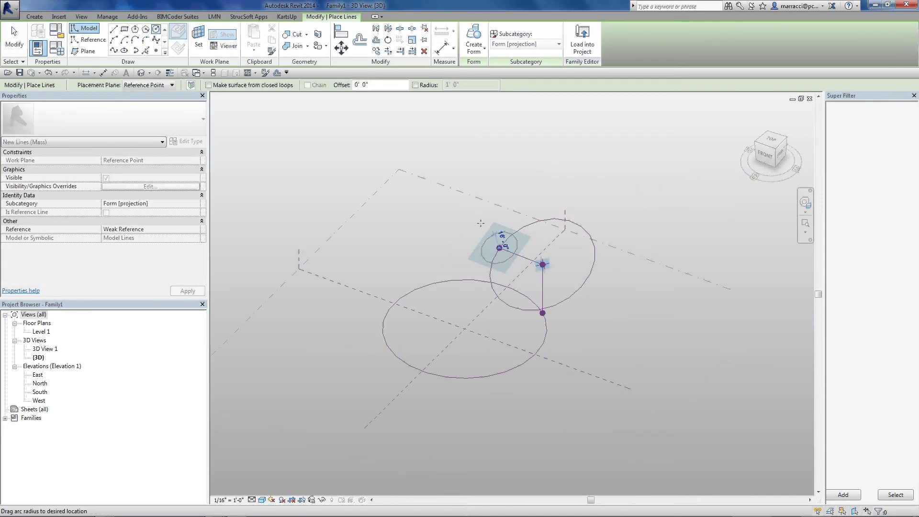
click(467, 191)
key(Escape)
key(Escape)
drag(548, 162, 528, 195)
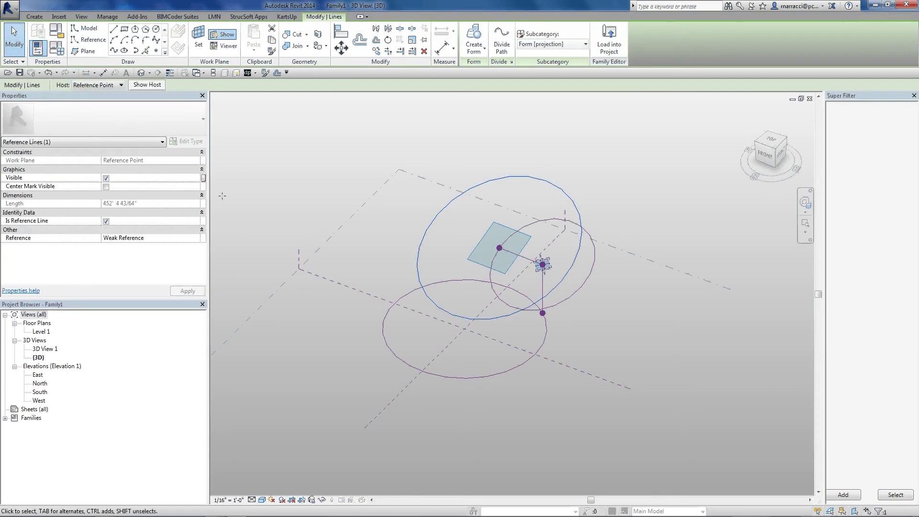
Step: Place a reference point on the upper part of the new large circular reference line
key(Return)
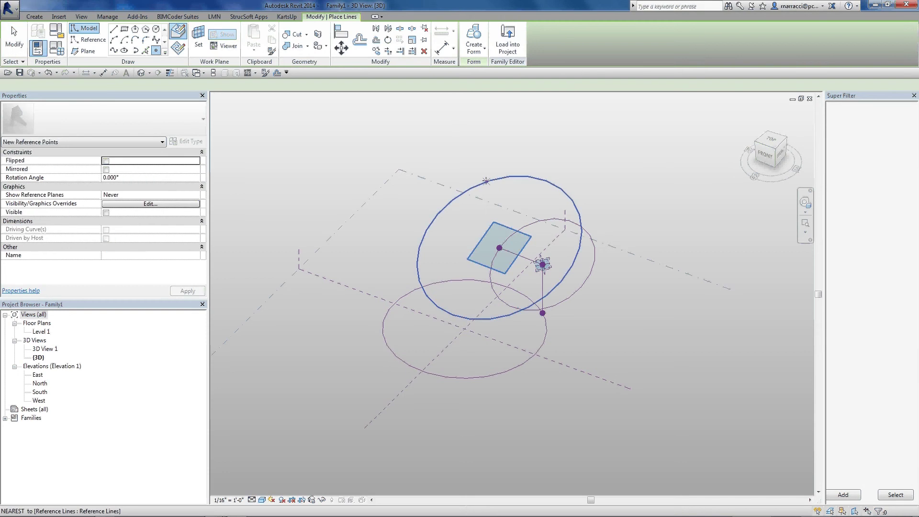
click(486, 181)
key(Escape)
key(Escape)
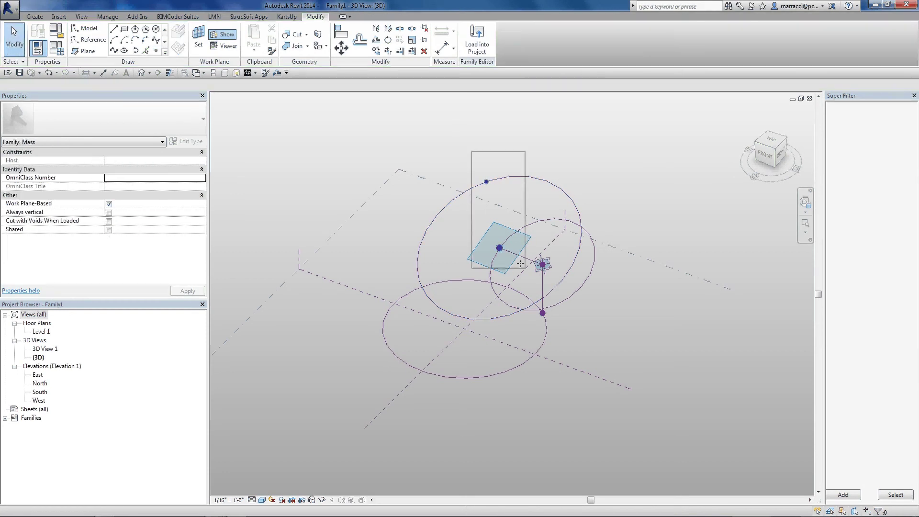
Step: Connect the large circle's centre point and its rim point with a spline through points, and convert it to a reference line
click(520, 263)
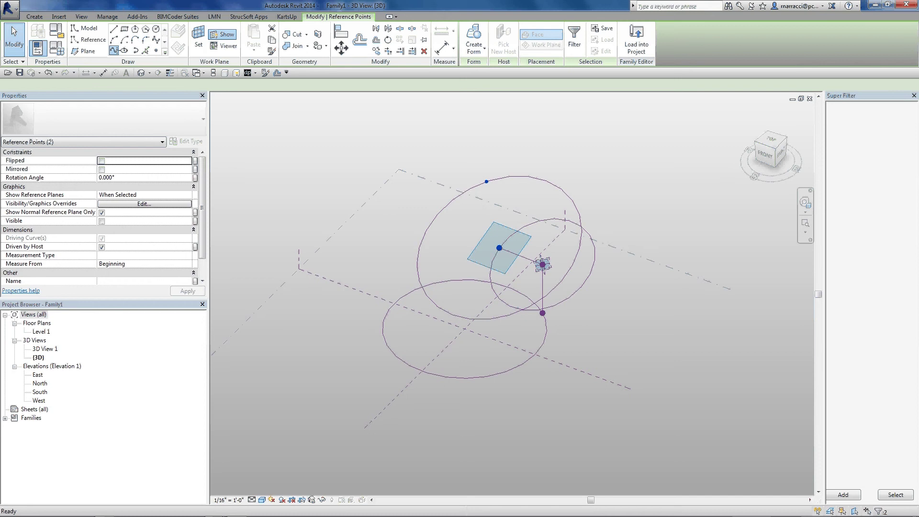
click(114, 50)
click(518, 190)
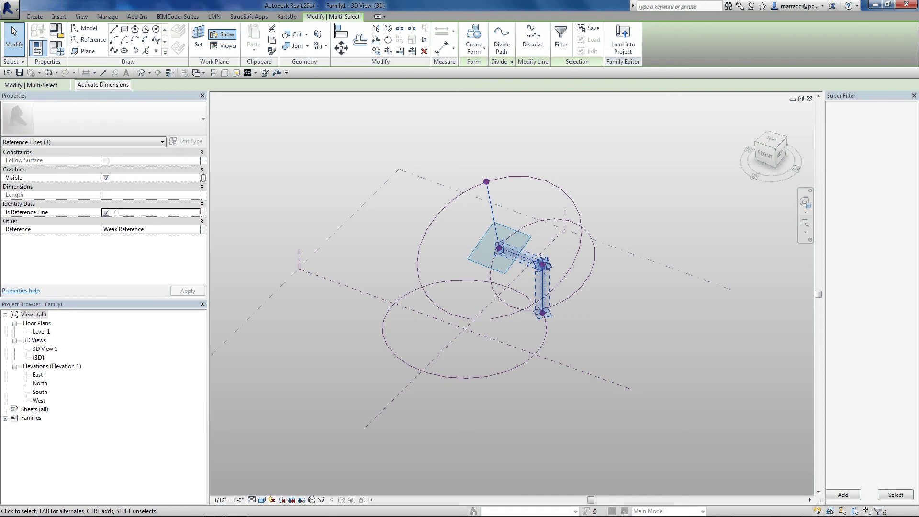
click(519, 158)
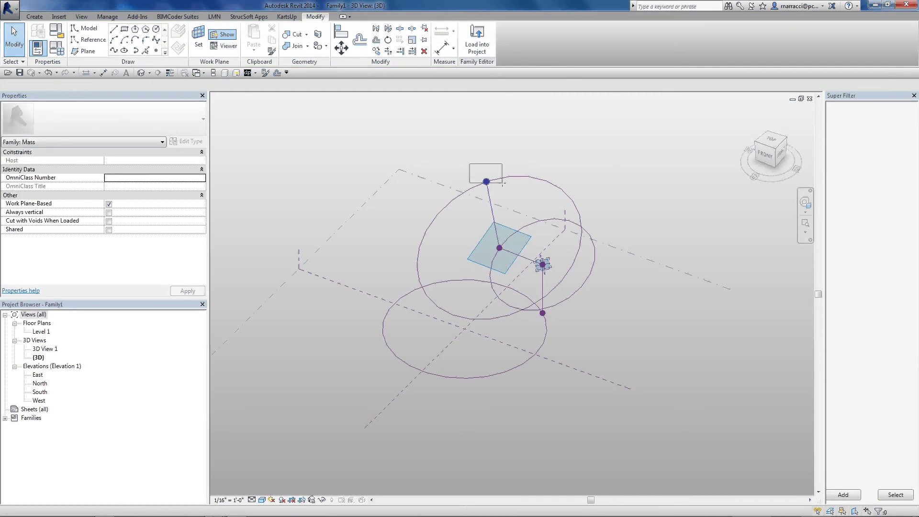
Step: Measure the large circle's rim point by Angle and link that angle to a new type parameter named P3 Angle
click(487, 182)
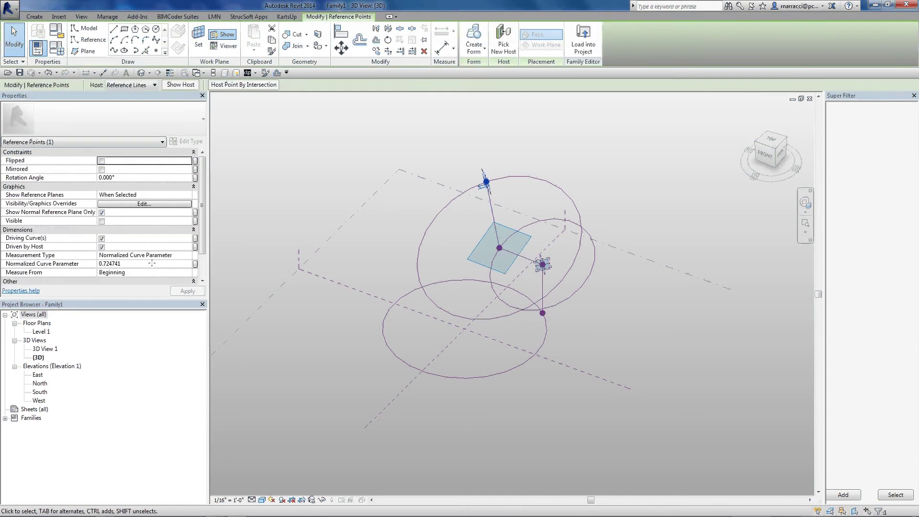
click(188, 255)
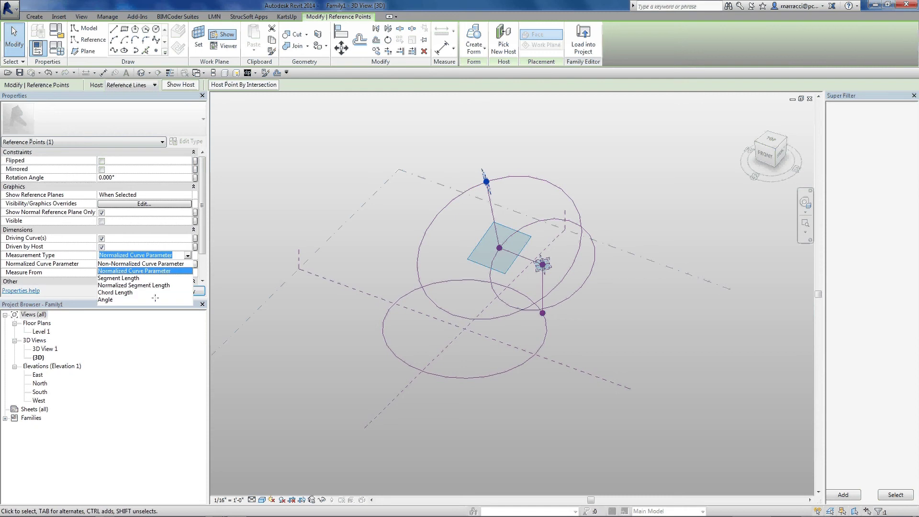
click(156, 300)
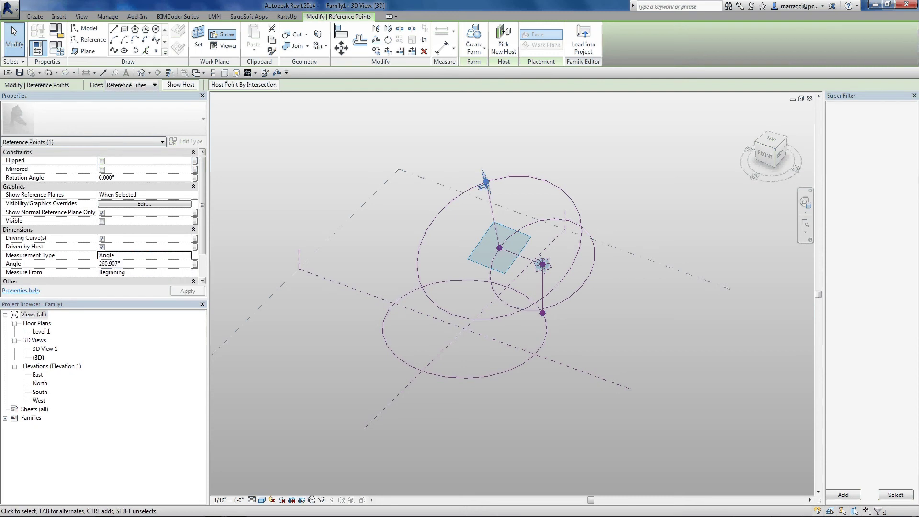
click(194, 263)
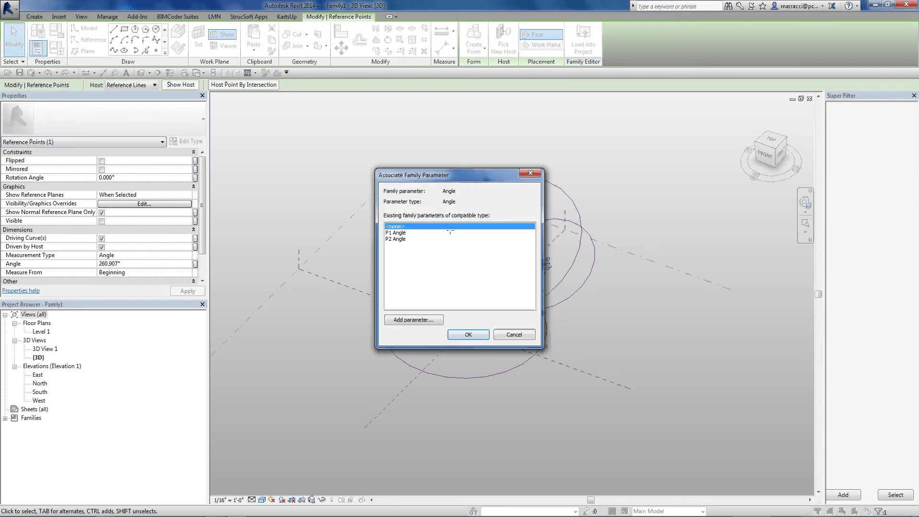
click(427, 319)
text(P)
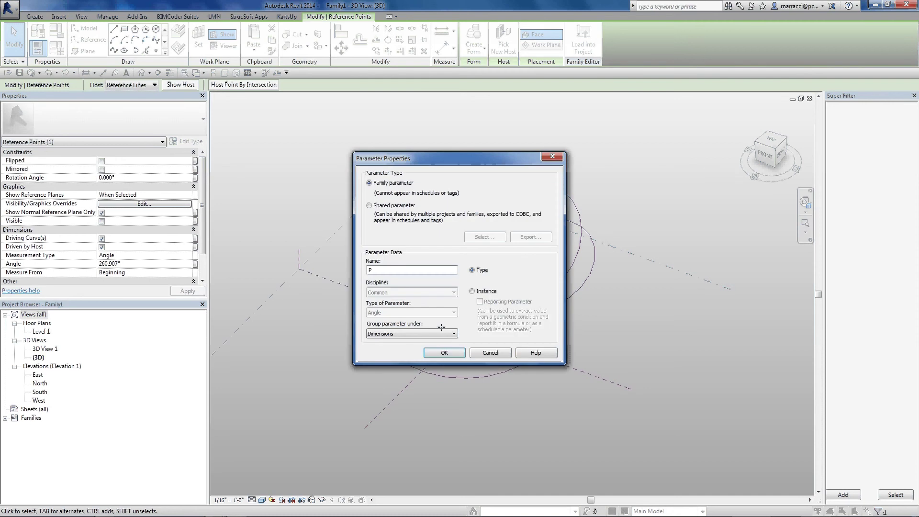
text(3 Aangle)
click(382, 269)
key(BackSpace)
key(Return)
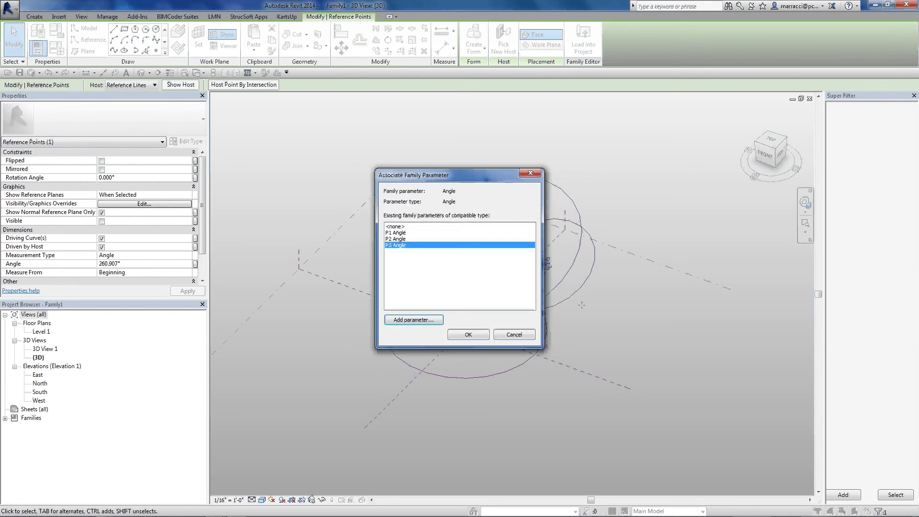
click(468, 335)
click(501, 375)
Step: Test the rig by applying P1 Angle values of 45° and 90° in the family types
shift+middle_drag(500, 374, 581, 415)
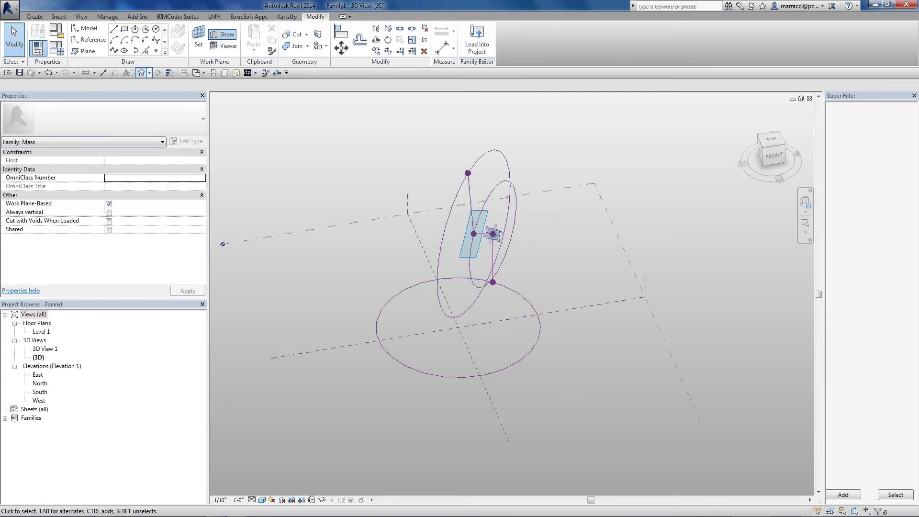
key(f)
key(t)
click(153, 115)
text(45)
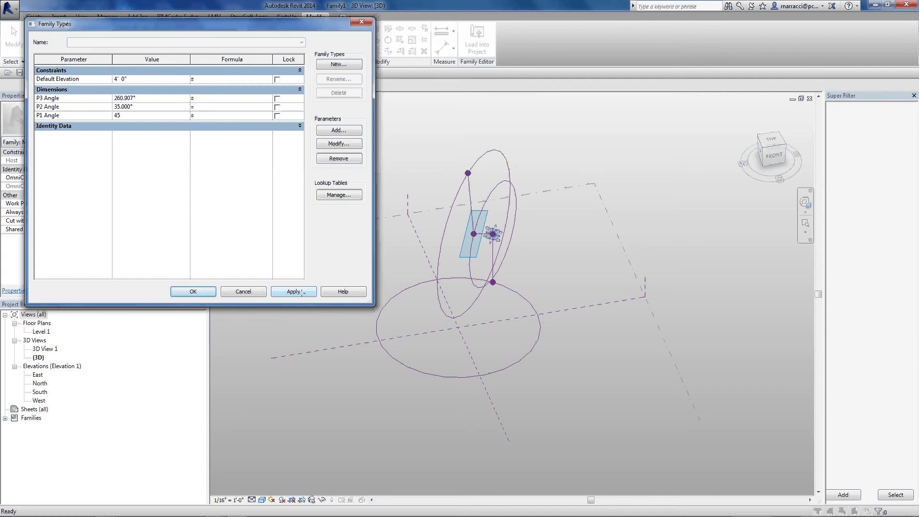
click(295, 292)
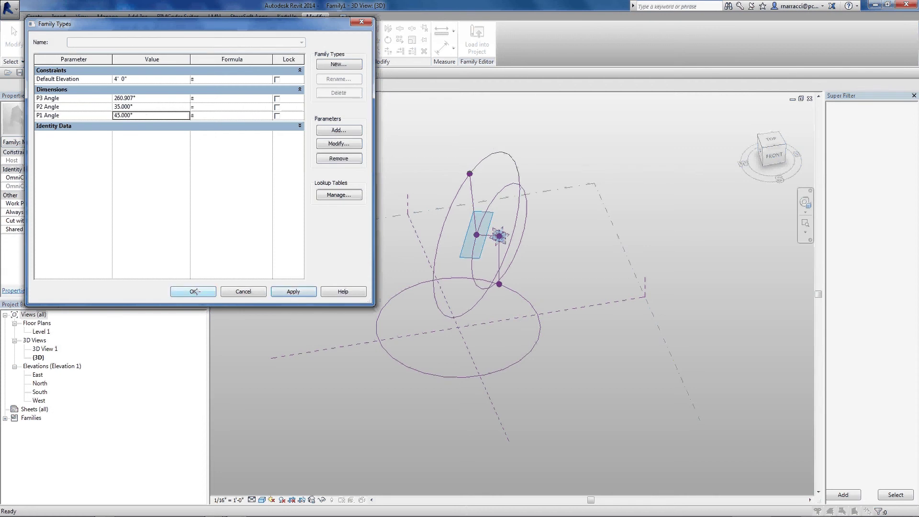
double_click(146, 117)
text(90)
click(294, 291)
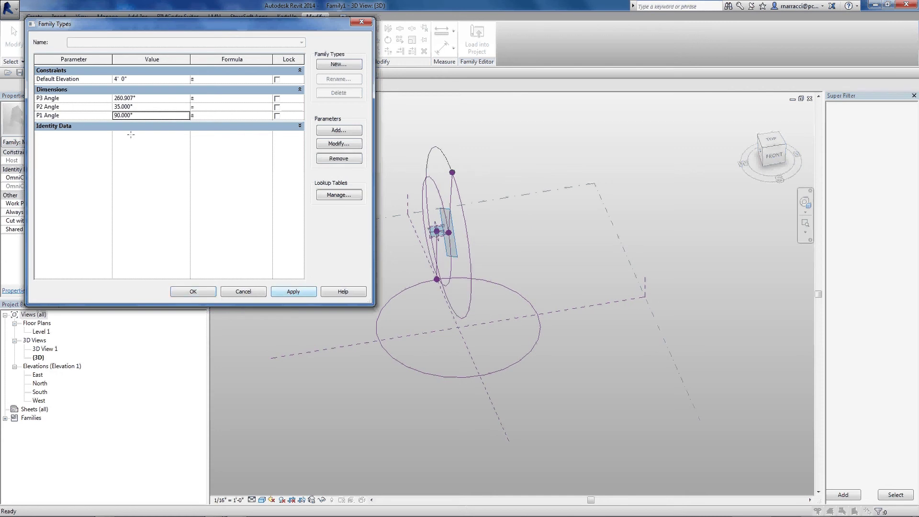
Step: Set P1 Angle to 0° and accept the family types
double_click(143, 115)
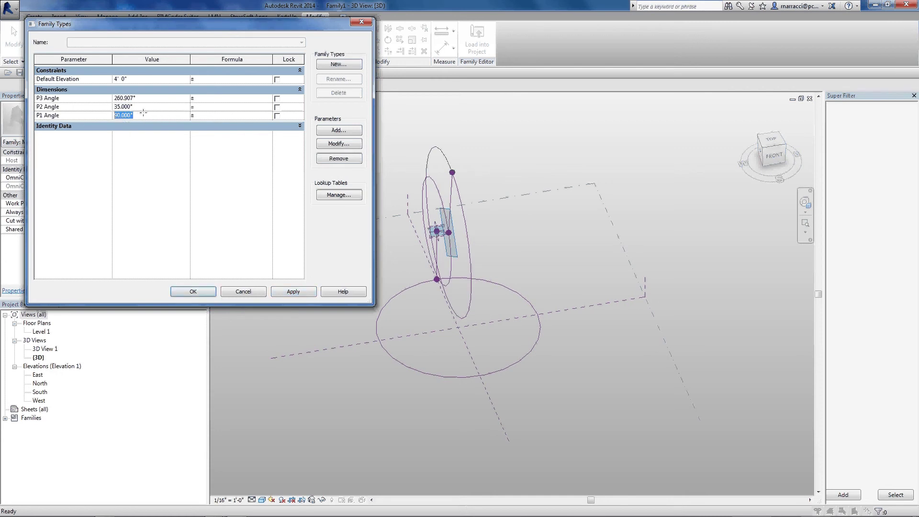
text(0)
click(294, 292)
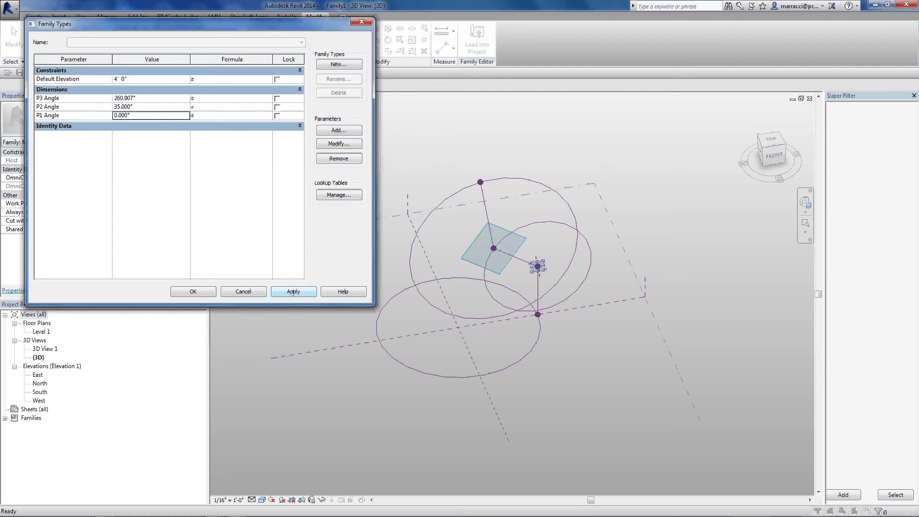
click(197, 291)
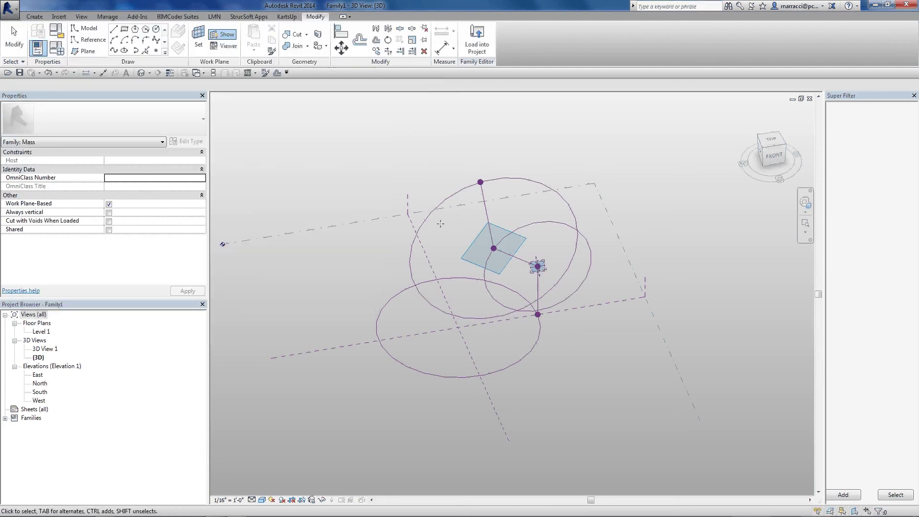
Step: Rotate the reference point at the large circle's centre by 90°
shift+middle_drag(593, 360, 572, 316)
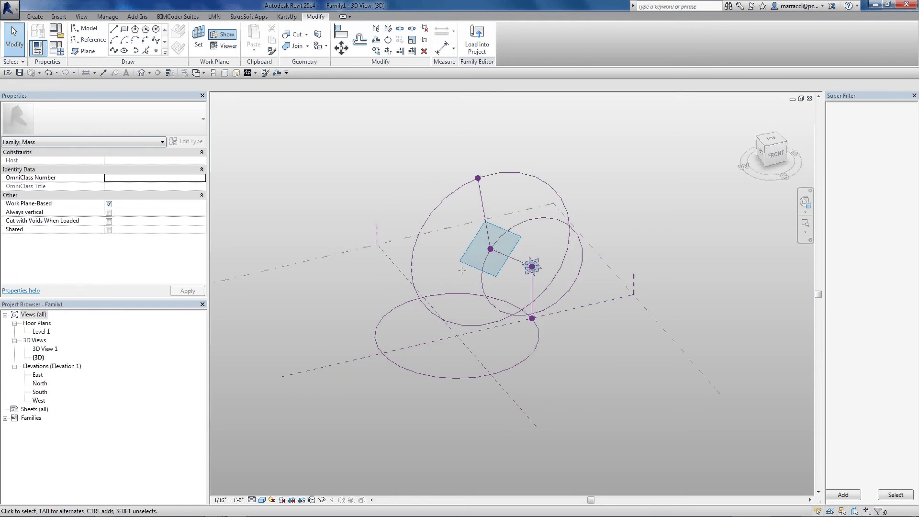
drag(463, 272, 503, 237)
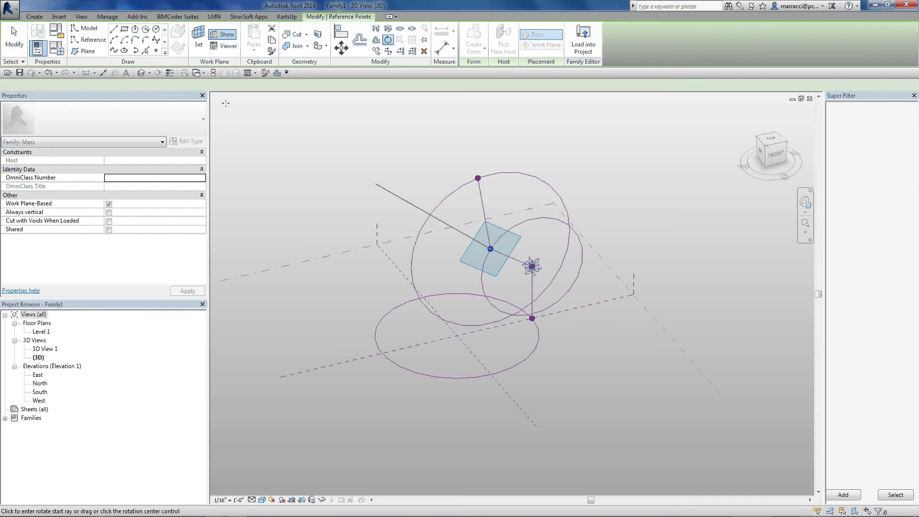
click(356, 96)
text(9)
key(Return)
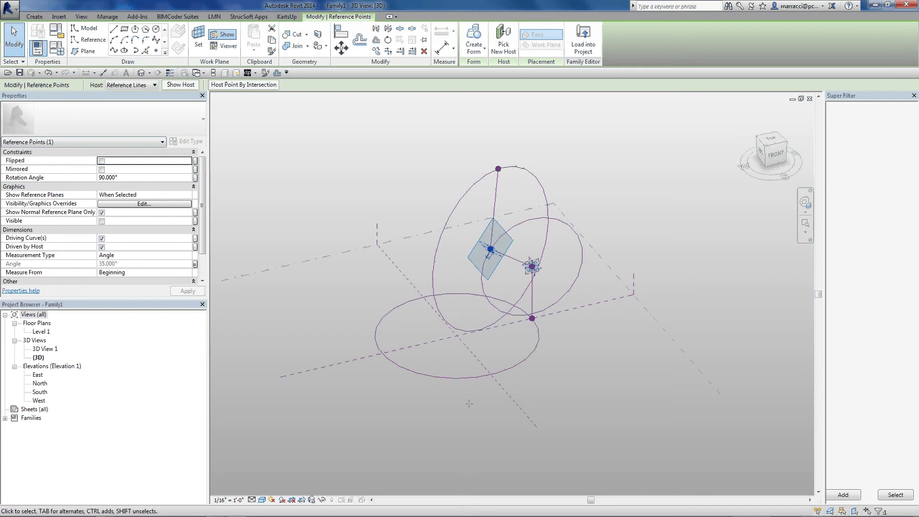
Step: Check which family parameters could be associated with the centre point's rotation angle, without linking one
shift+middle_drag(469, 403, 546, 420)
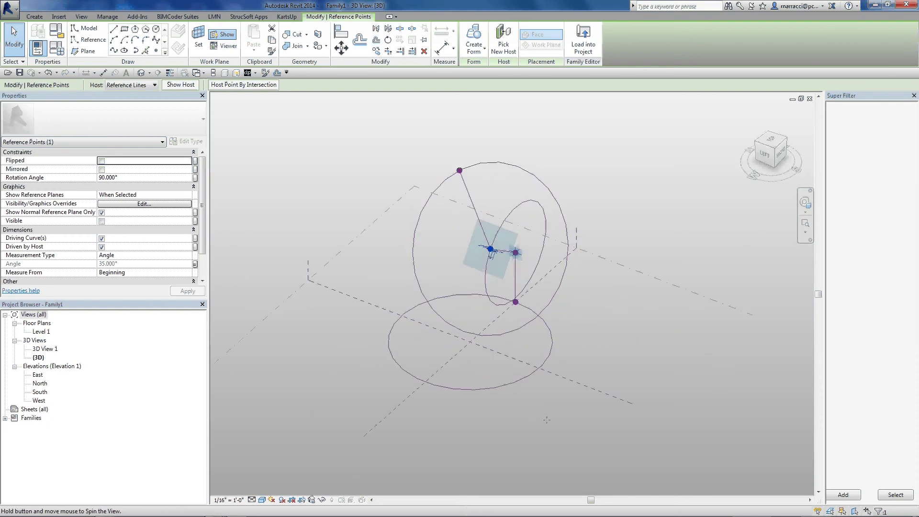
scroll(486, 246, up, 3)
scroll(493, 252, up, 2)
scroll(552, 262, down, 3)
shift+middle_drag(641, 323, 213, 195)
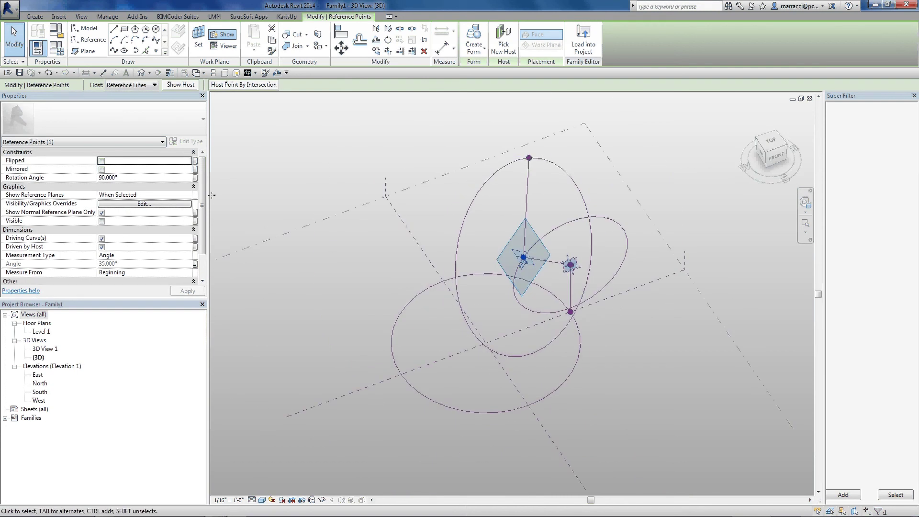
click(195, 177)
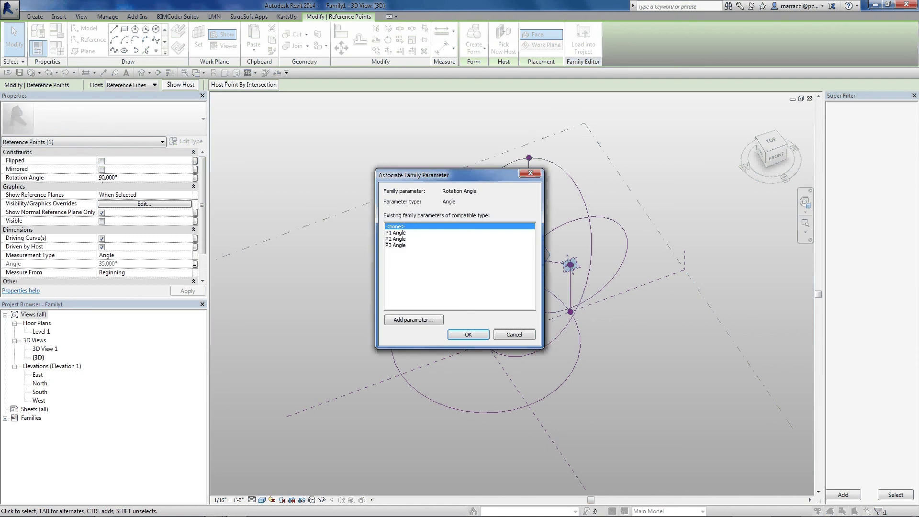
key(Escape)
Step: Set the centre point's rotation angle back to 0° and deselect the point
click(75, 178)
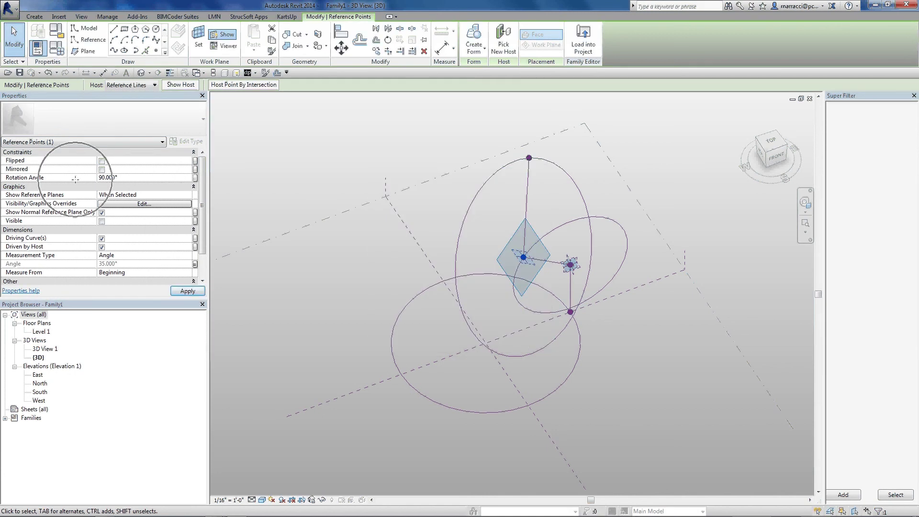
click(112, 177)
text(0)
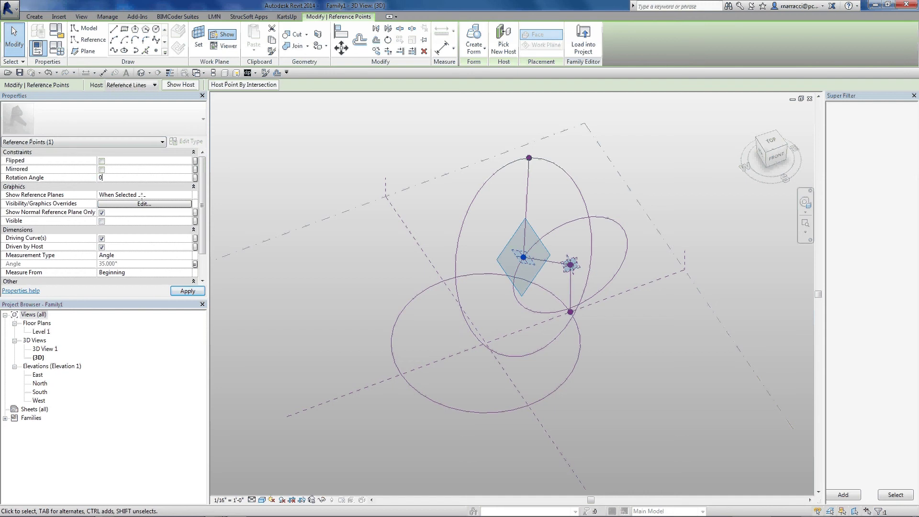
click(187, 291)
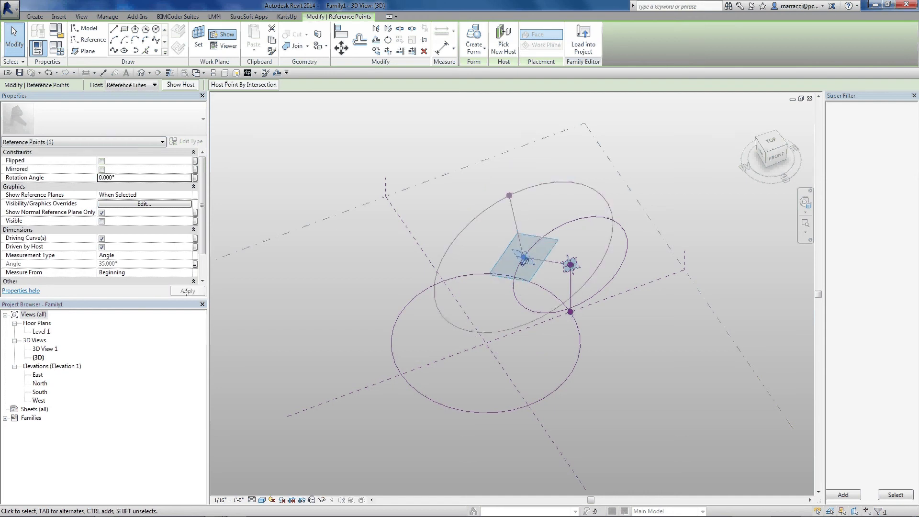
click(461, 185)
scroll(460, 183, down, 2)
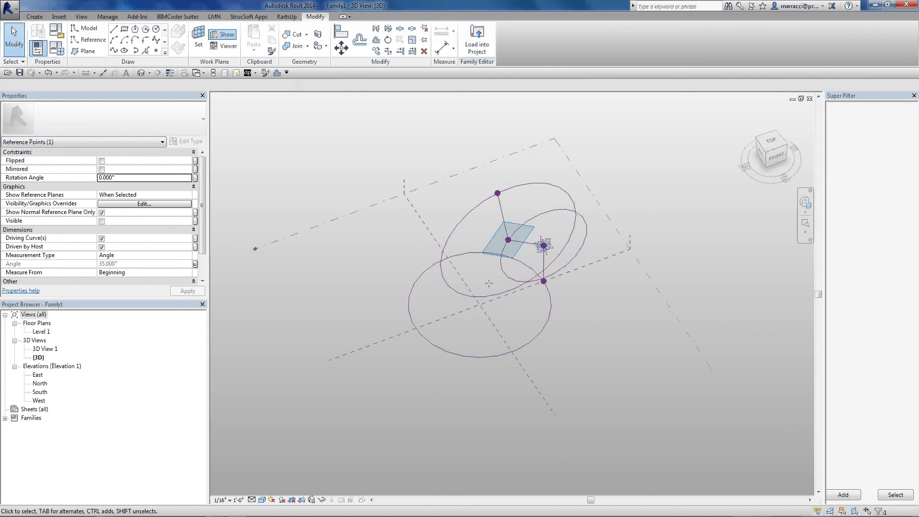
Step: Open the example family rotation.rfa
shift+middle_drag(550, 309, 560, 288)
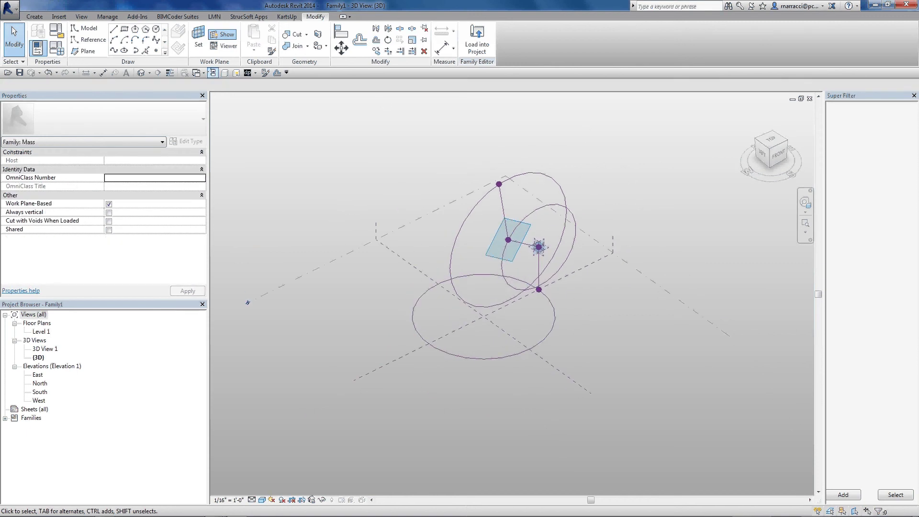
click(198, 73)
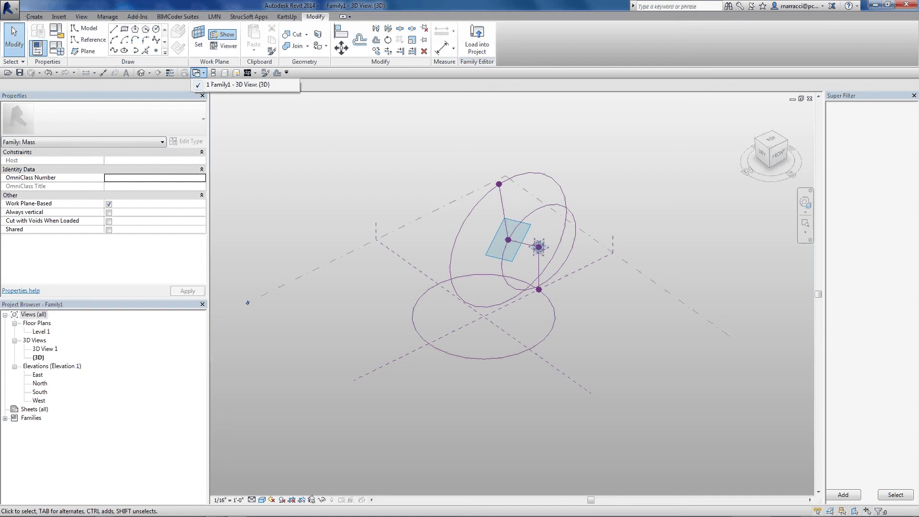
click(15, 8)
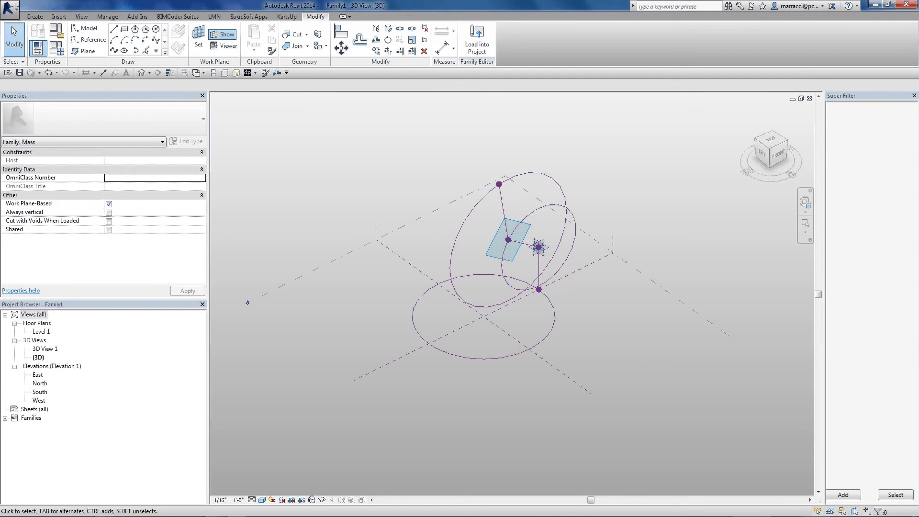
click(9, 8)
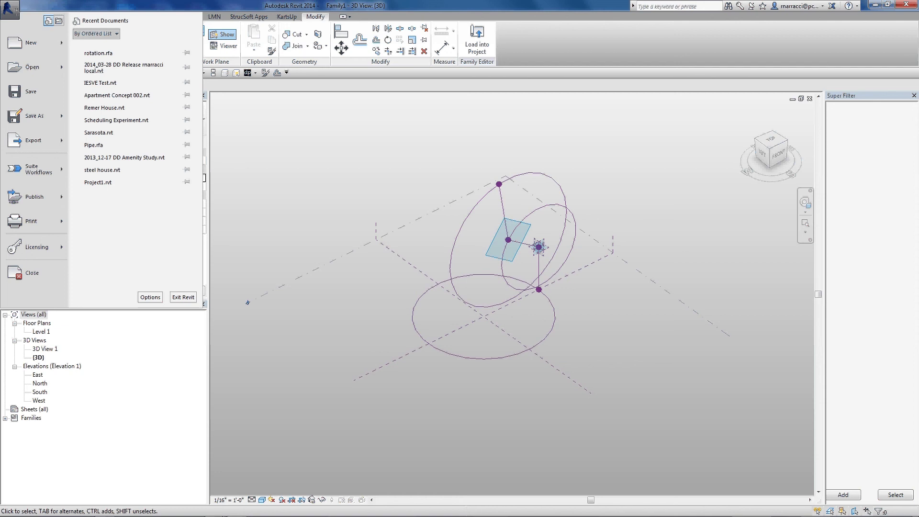
key(Escape)
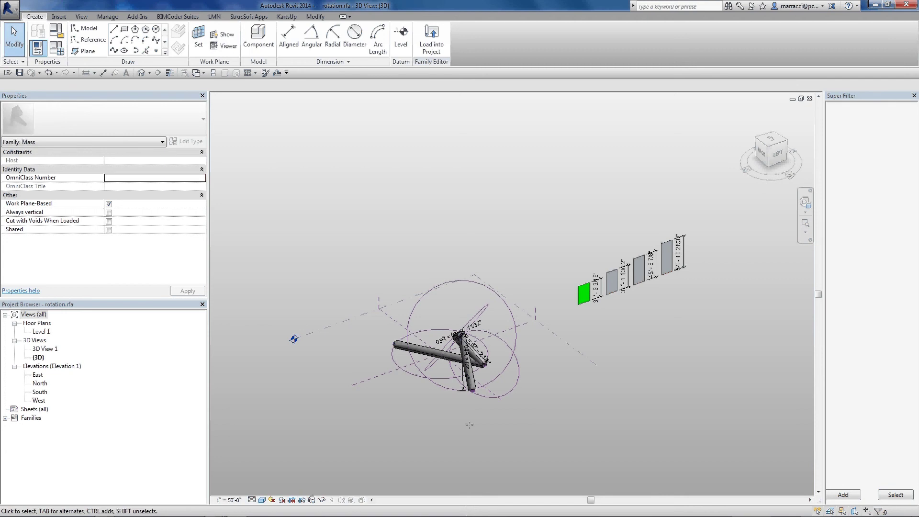
Step: Examine the example rig's jointed arms and select the pipe component beside the 03R dimension
shift+middle_drag(469, 424, 337, 365)
scroll(412, 320, up, 1)
scroll(399, 316, up, 3)
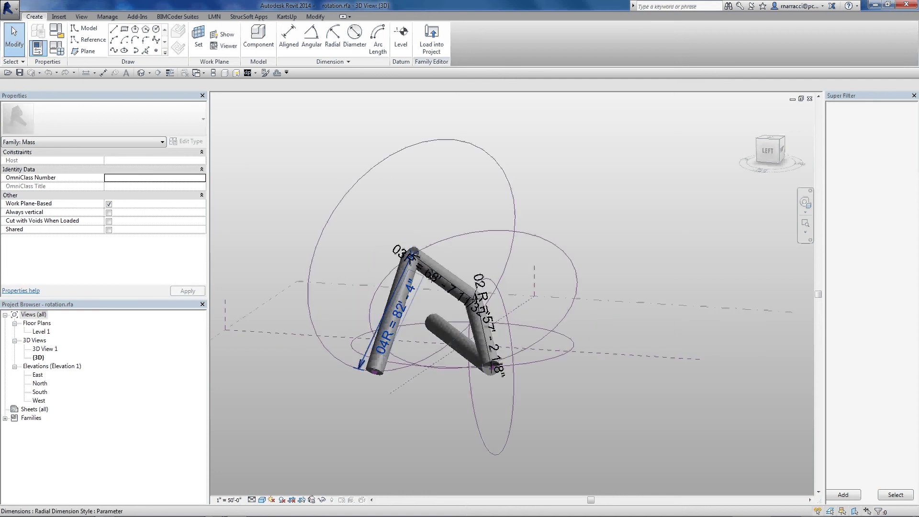
click(446, 265)
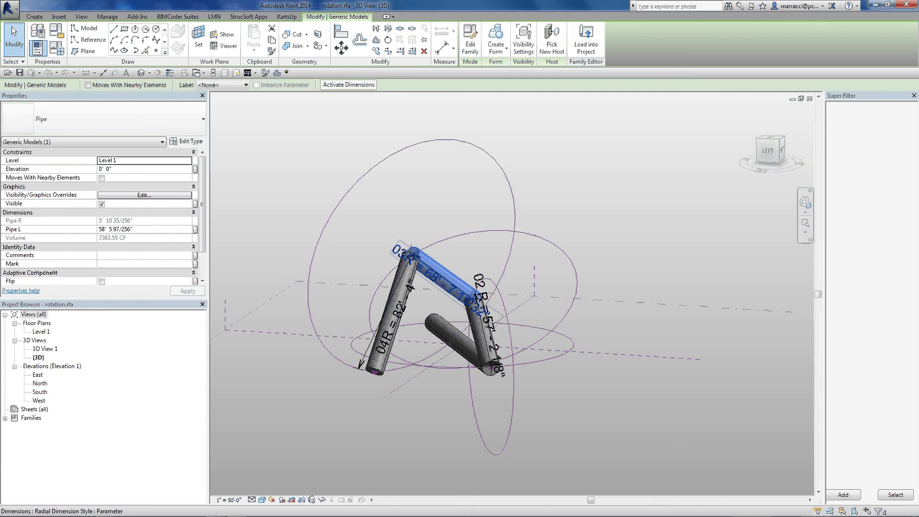
Step: Review the example rig's rotation, radius and adjustment parameters and their formulas in the family types
scroll(371, 236, down, 2)
shift+middle_drag(390, 170, 425, 240)
scroll(431, 337, down, 2)
shift+middle_drag(545, 339, 604, 250)
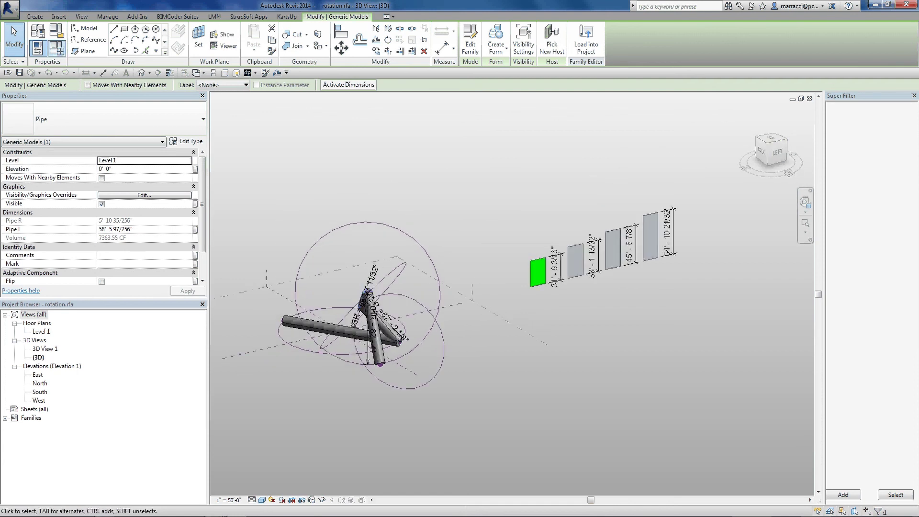
click(57, 49)
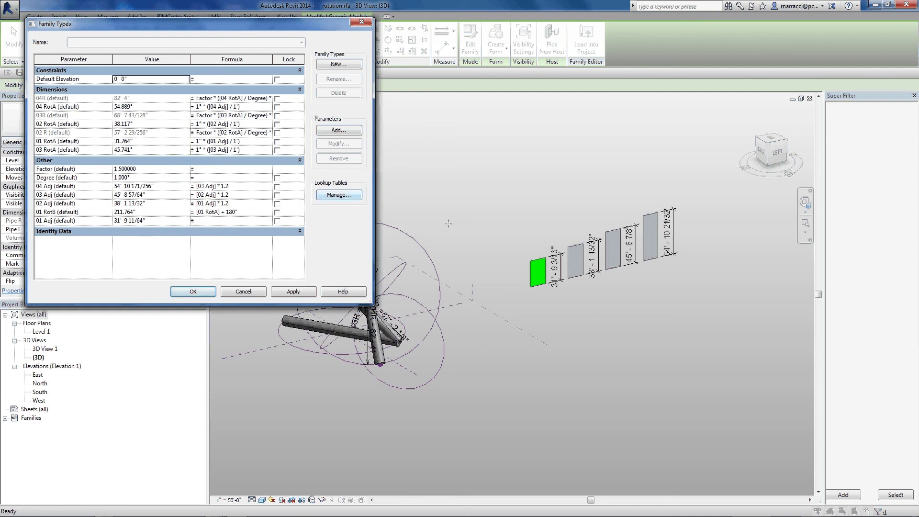
key(Escape)
Step: Stretch the green control form upward to a positive offset of about 128' to drive the linked arms
click(538, 259)
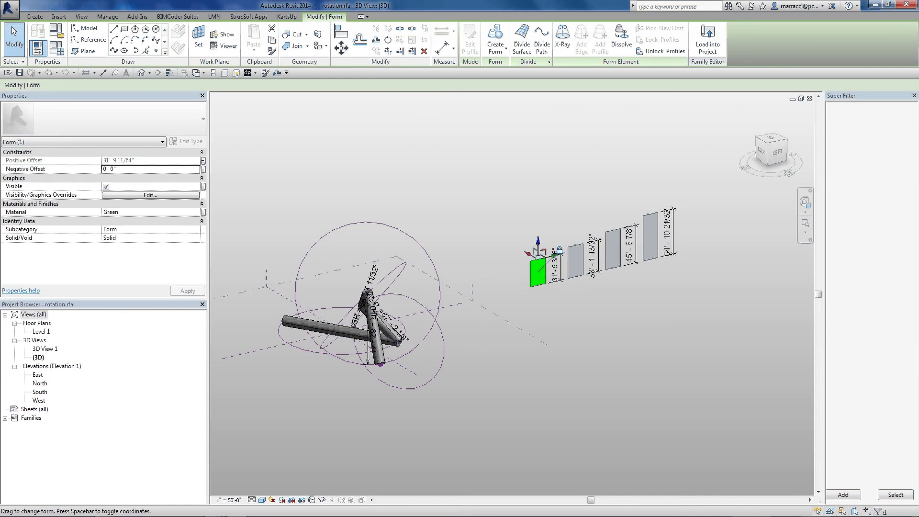
scroll(569, 326, down, 2)
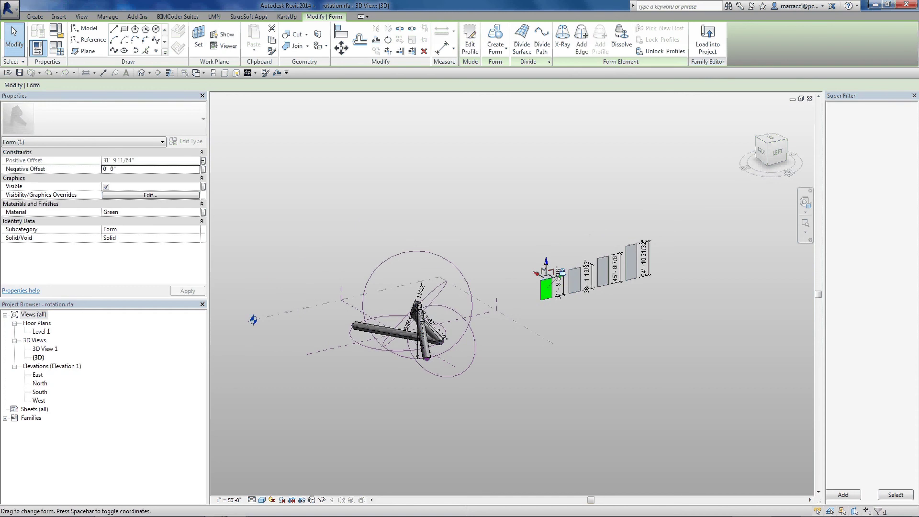
drag(547, 252, 544, 234)
click(531, 391)
scroll(530, 391, down, 2)
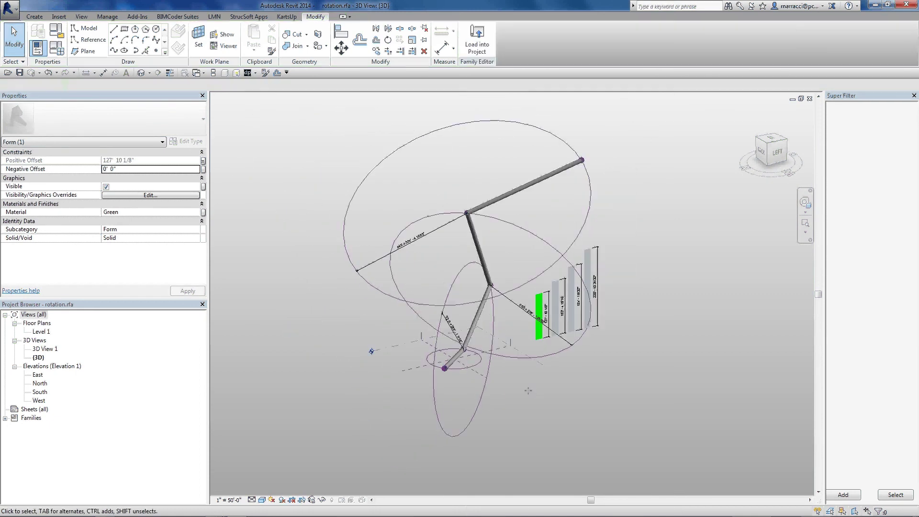
Step: Draw a model line about 72' long on the ground in front of the control forms
scroll(540, 279, up, 2)
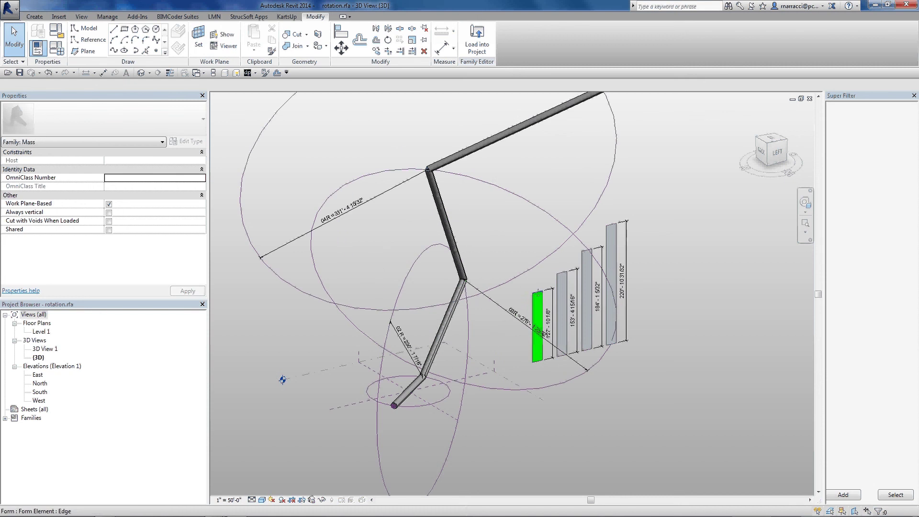
key(l)
key(i)
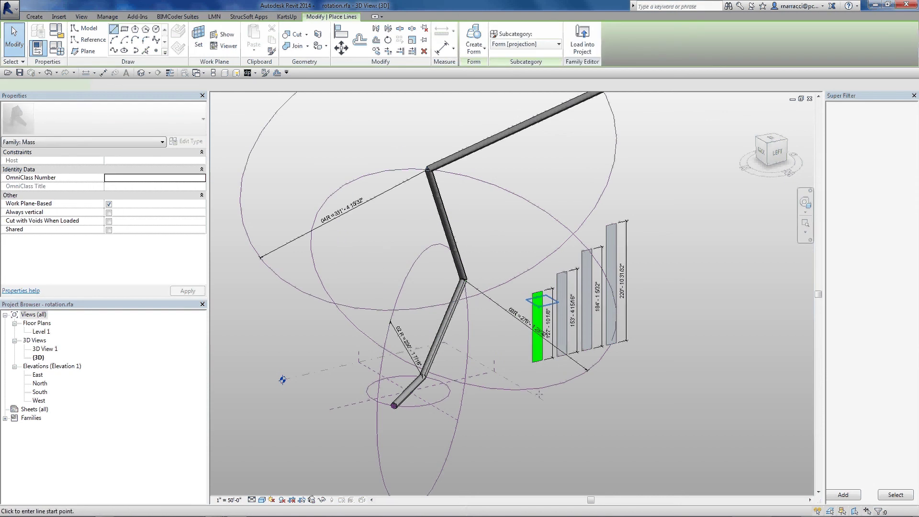
click(577, 411)
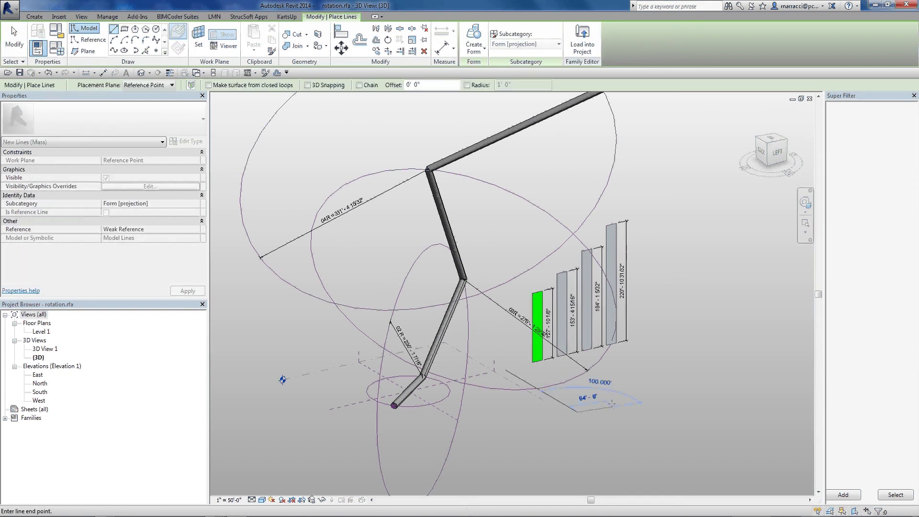
click(611, 405)
key(Escape)
key(Escape)
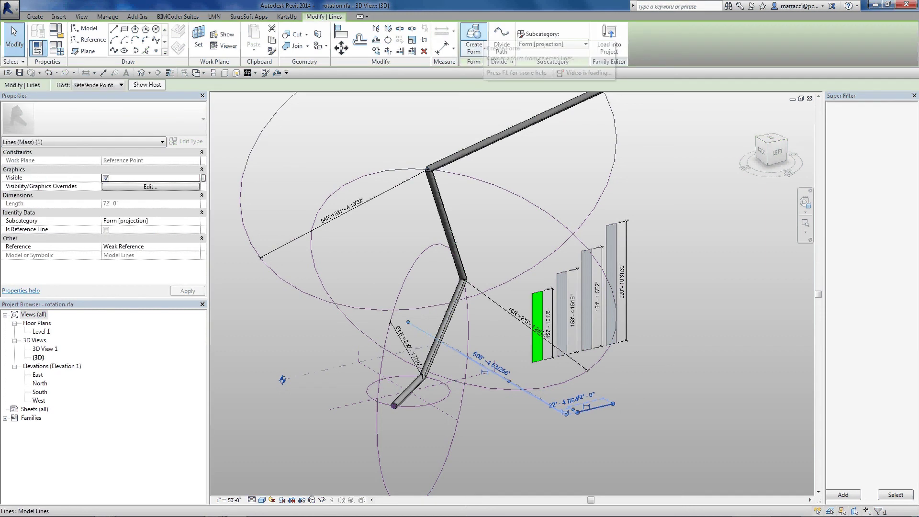
Step: Create a surface form from the new line and stretch its upper edge to a height of about 56'
click(474, 41)
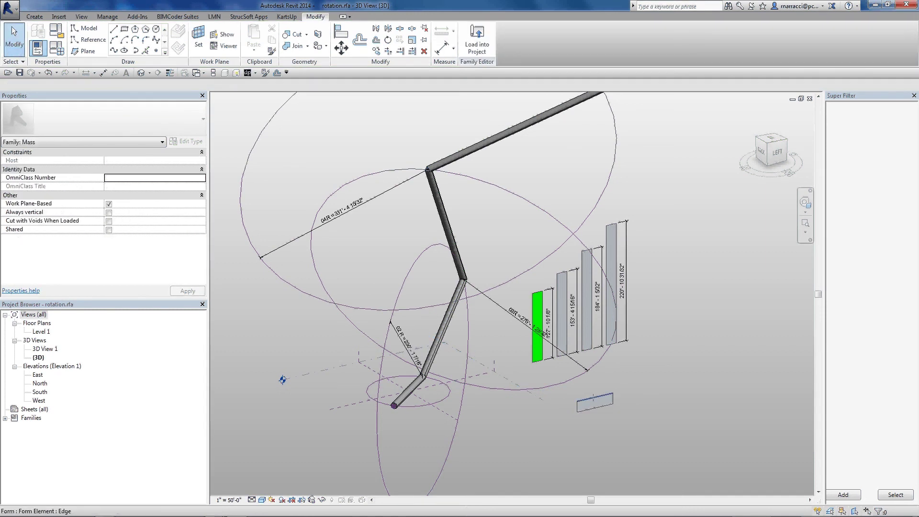
click(593, 398)
drag(595, 385, 595, 368)
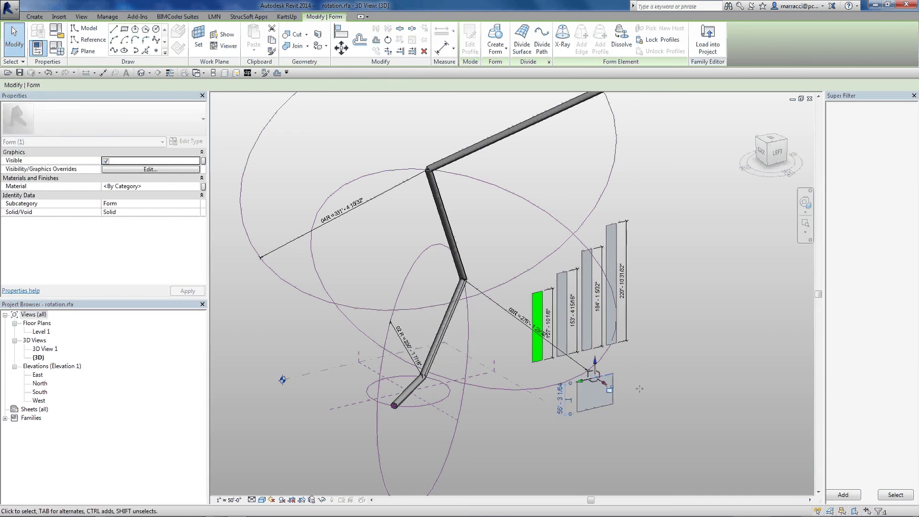
click(640, 389)
Step: Check which family parameters are available to drive the new form's Negative Offset
click(598, 375)
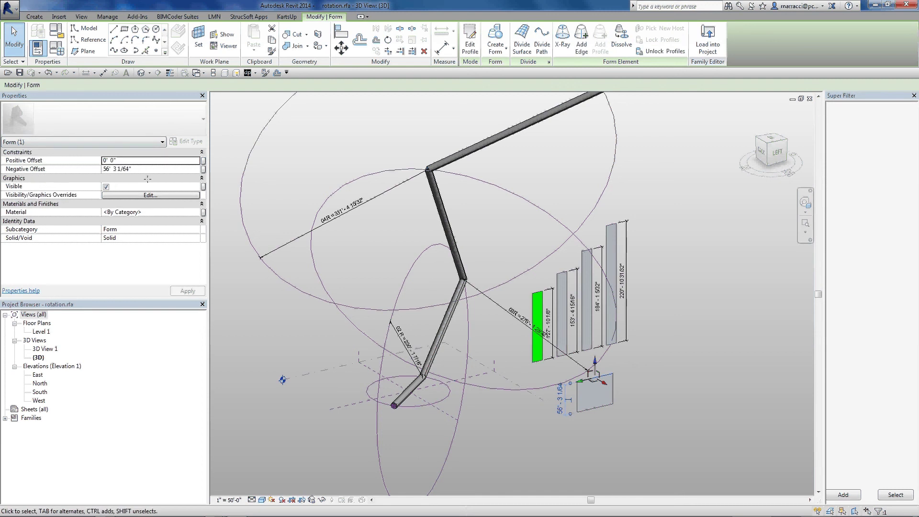
key(Tab)
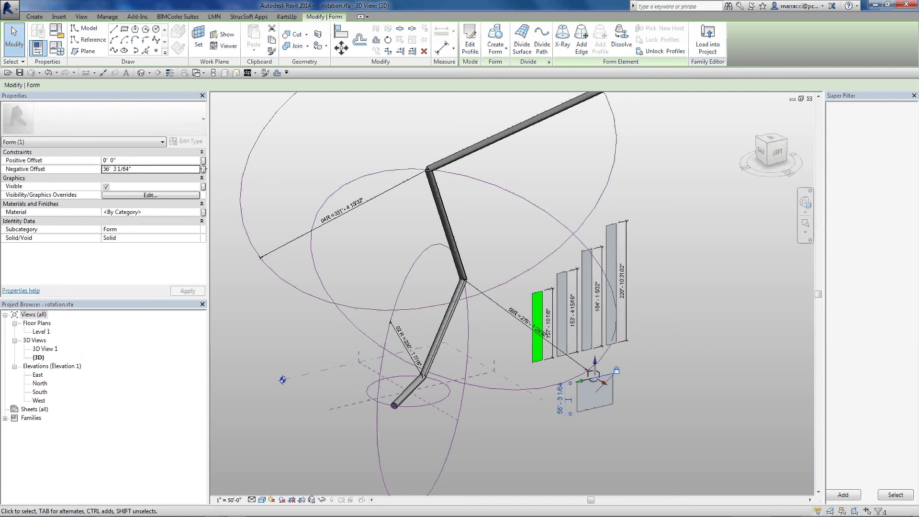
click(202, 169)
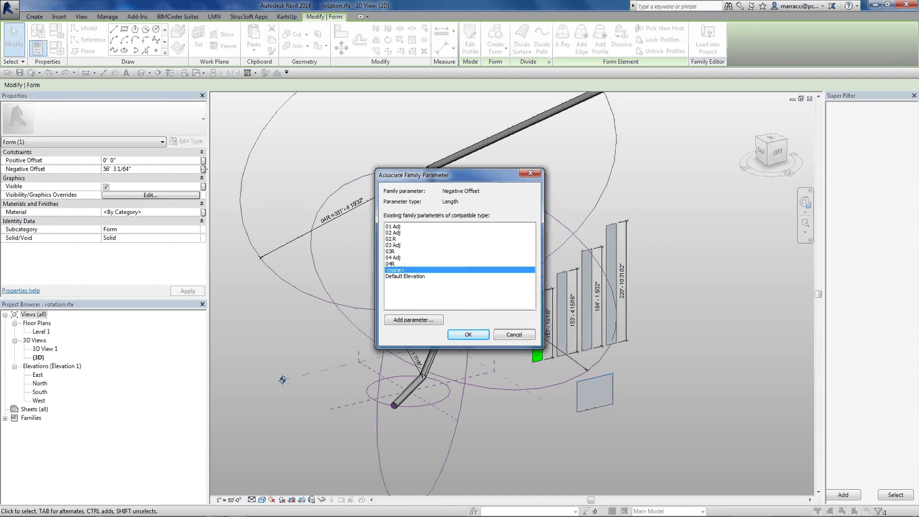
key(Escape)
key(Escape)
Step: Check which family parameter drives the Positive Offset of the control form beside the green one
click(572, 279)
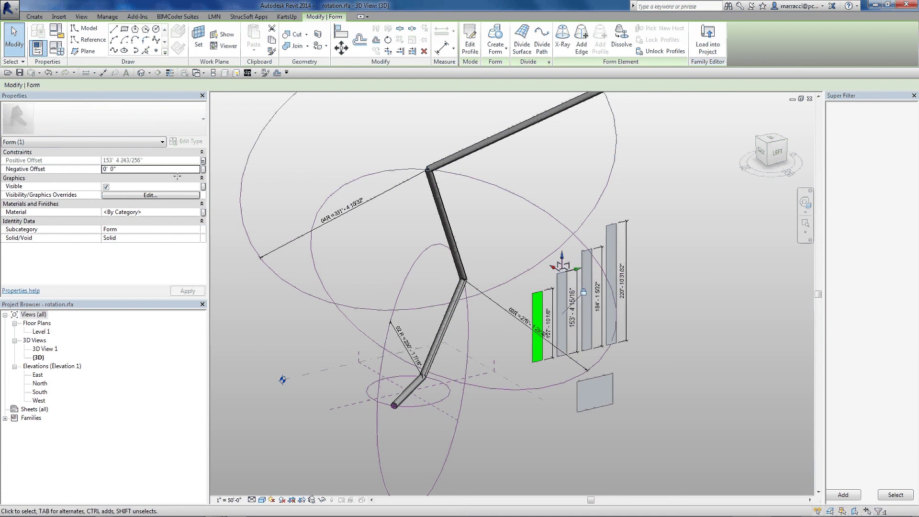
click(202, 160)
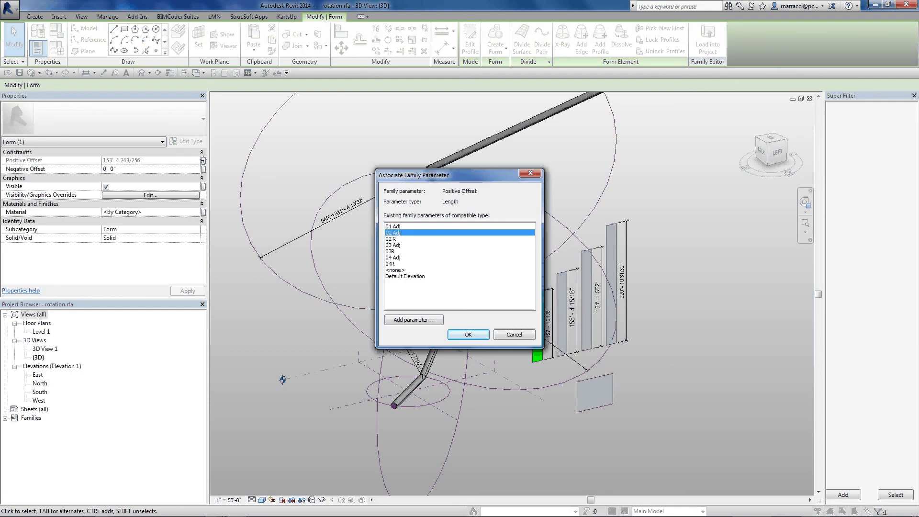
key(Return)
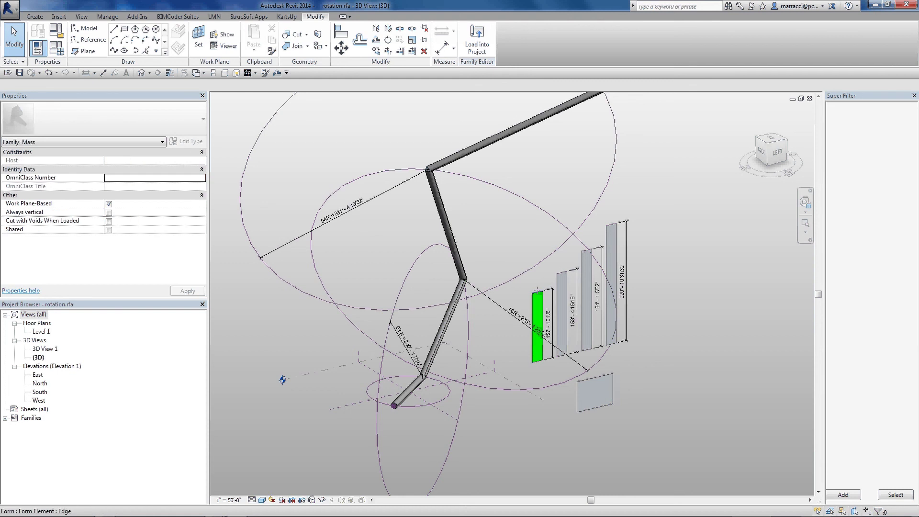
Step: Stretch the green control form upward to a positive offset of about 133'
click(537, 290)
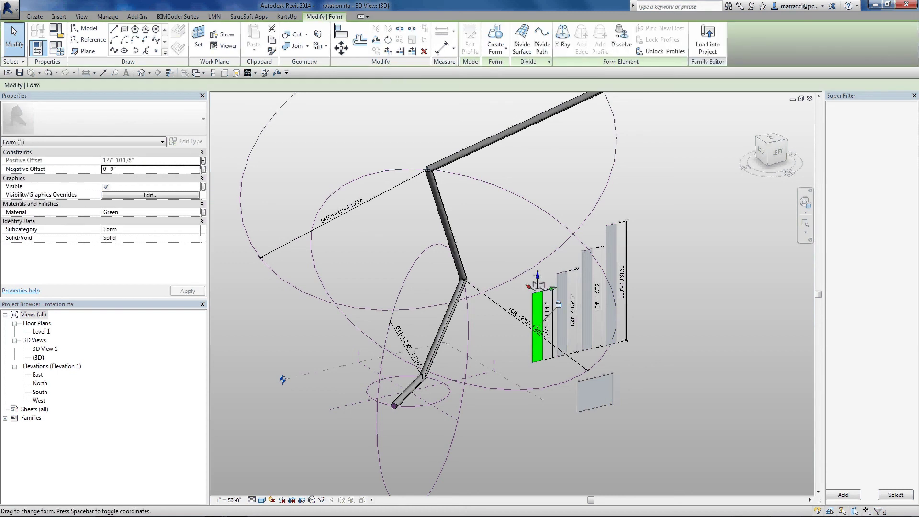
mouse_move(537, 275)
mouse_down()
mouse_move(548, 317)
mouse_move(535, 277)
mouse_up()
click(530, 398)
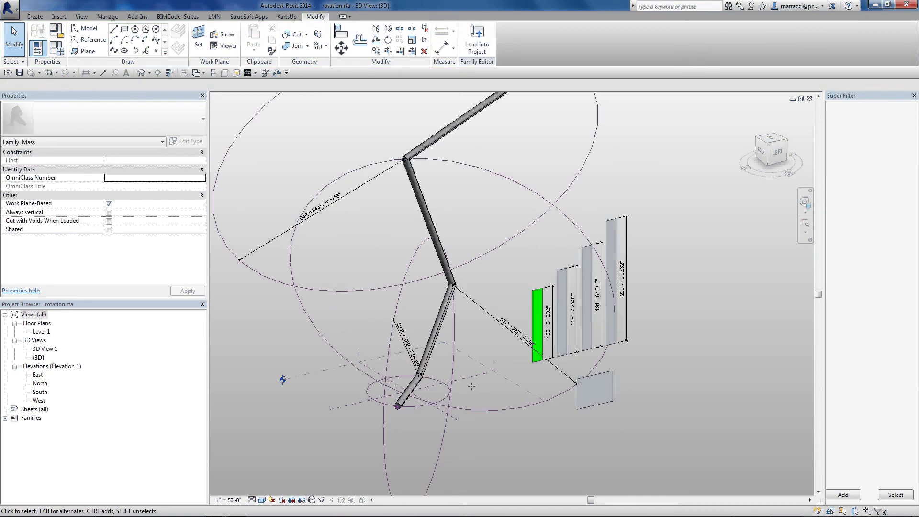
Step: Inspect the angle of the reference point at the lowest arm's outer end and the rotation formulas in the family types
shift+middle_drag(472, 386, 494, 403)
shift+middle_drag(550, 361, 570, 422)
scroll(498, 405, up, 3)
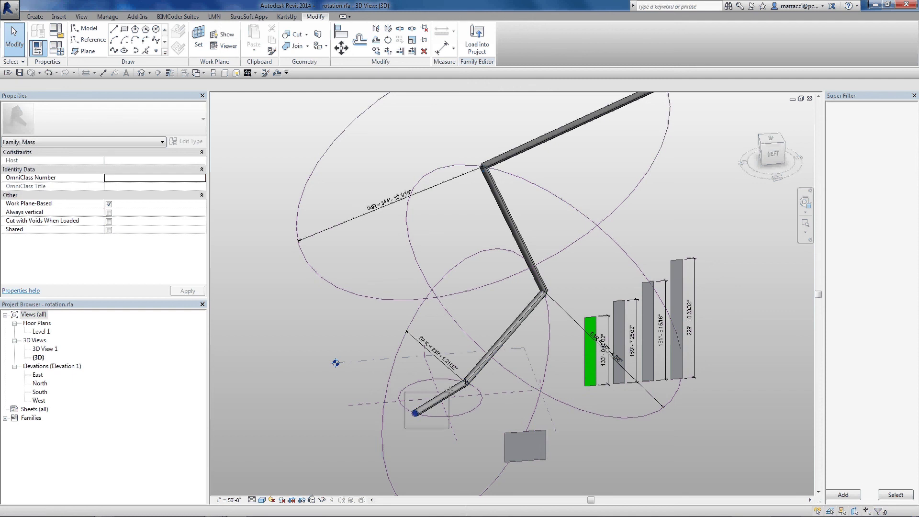
click(416, 413)
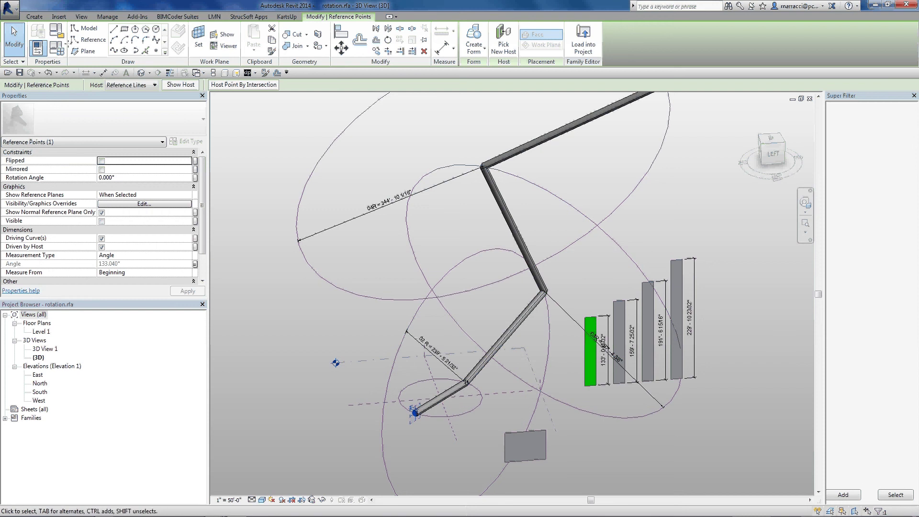
click(38, 48)
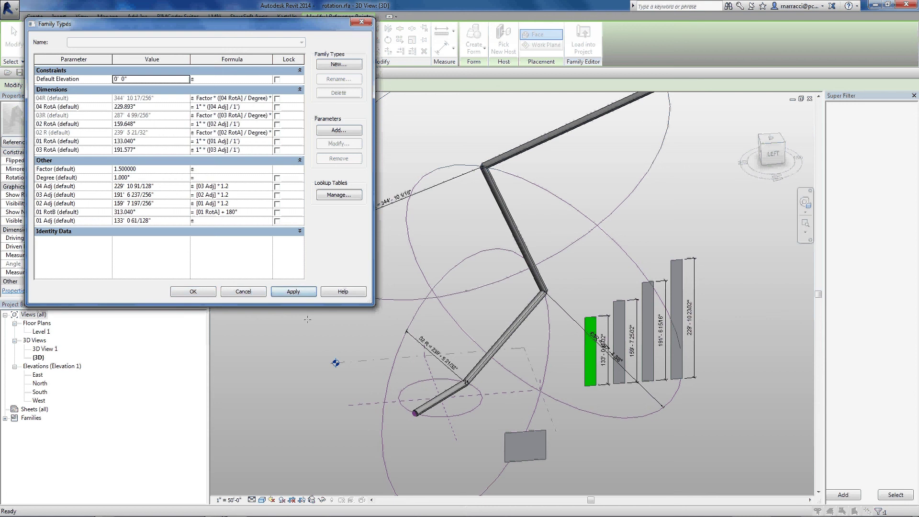
click(208, 294)
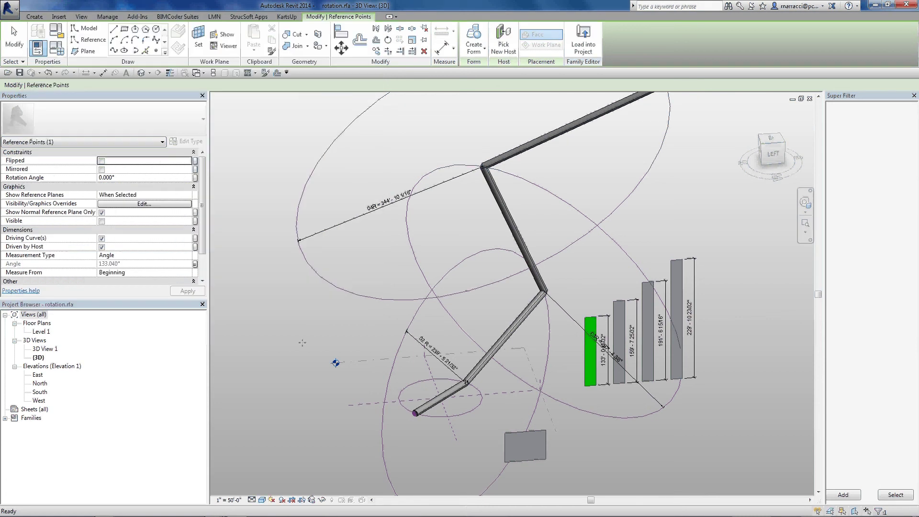
click(302, 342)
Step: Select the base reference circle and examine its radius and the pipe arms attached to it
shift+middle_drag(302, 343, 353, 349)
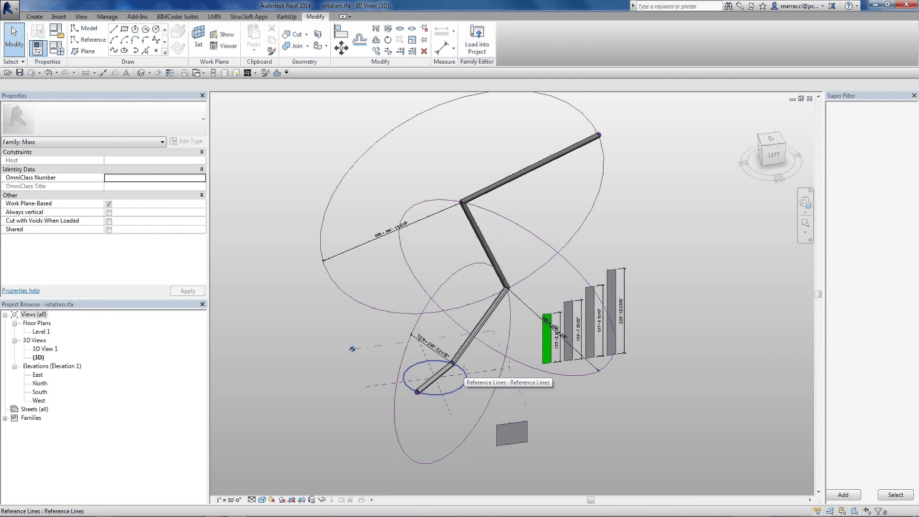
click(458, 366)
scroll(459, 366, up, 3)
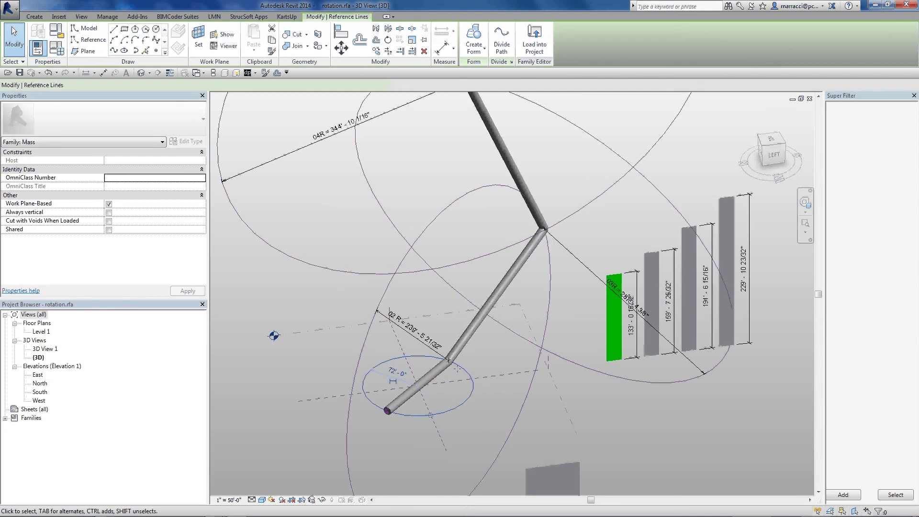
click(500, 274)
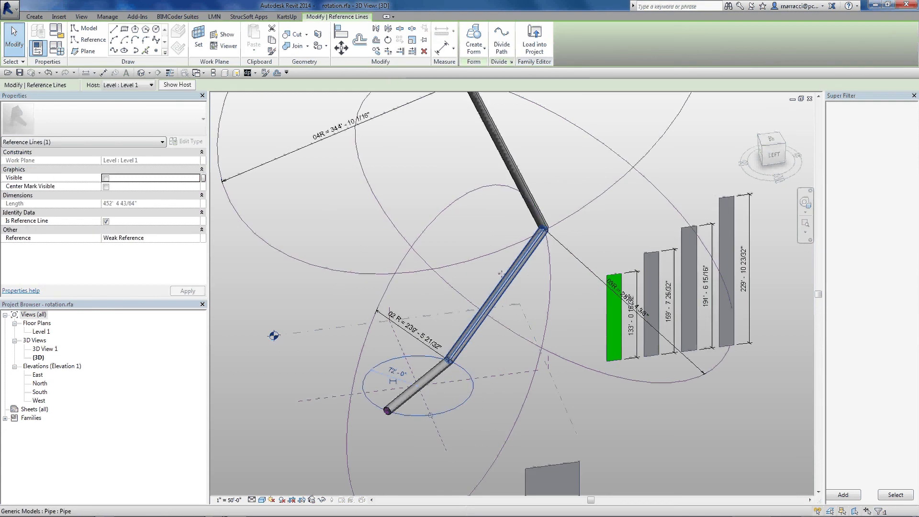
scroll(501, 274, down, 2)
Step: Lower the green control form to a positive offset of about 63' and view the folded arms from several sides
click(589, 296)
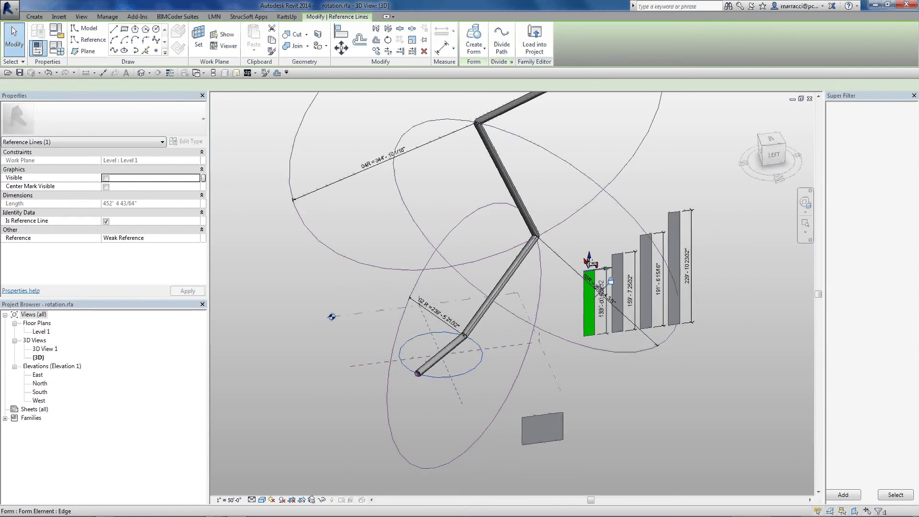
drag(589, 256, 588, 302)
shift+middle_drag(543, 405, 589, 298)
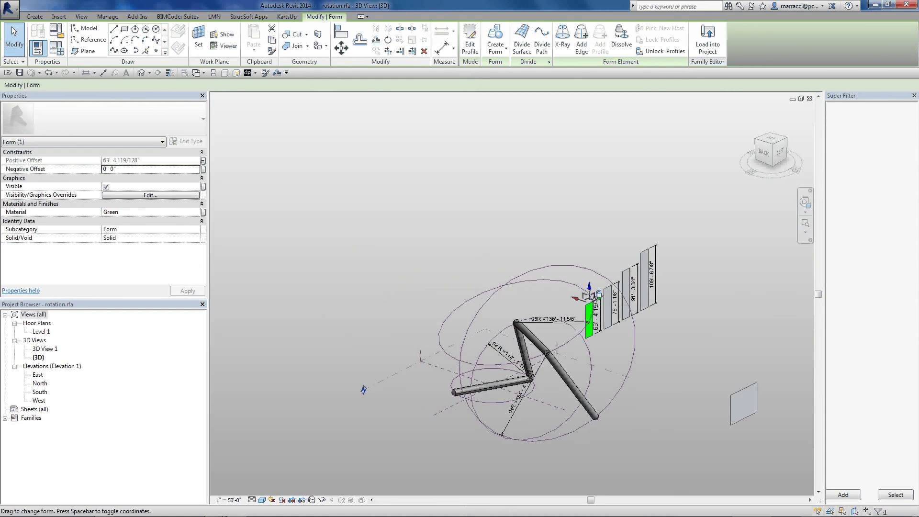
click(589, 303)
shift+middle_drag(590, 297, 594, 276)
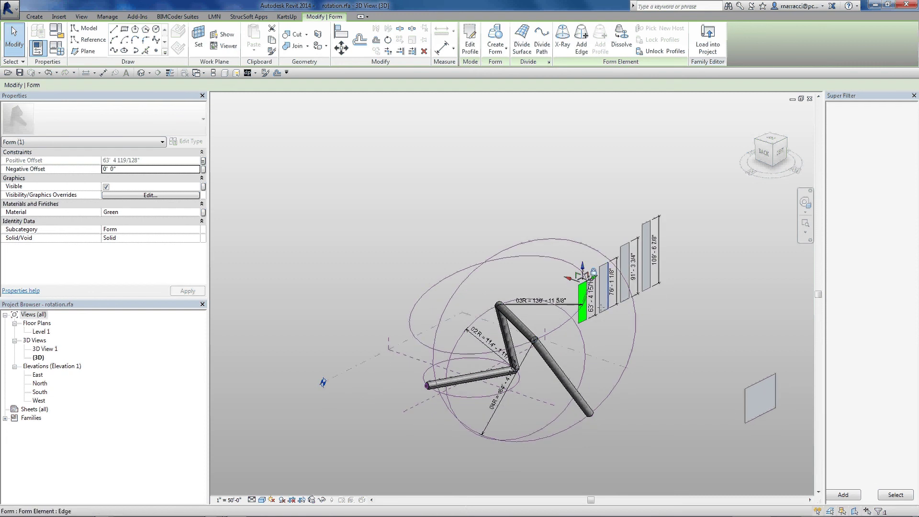
shift+middle_drag(640, 393, 508, 407)
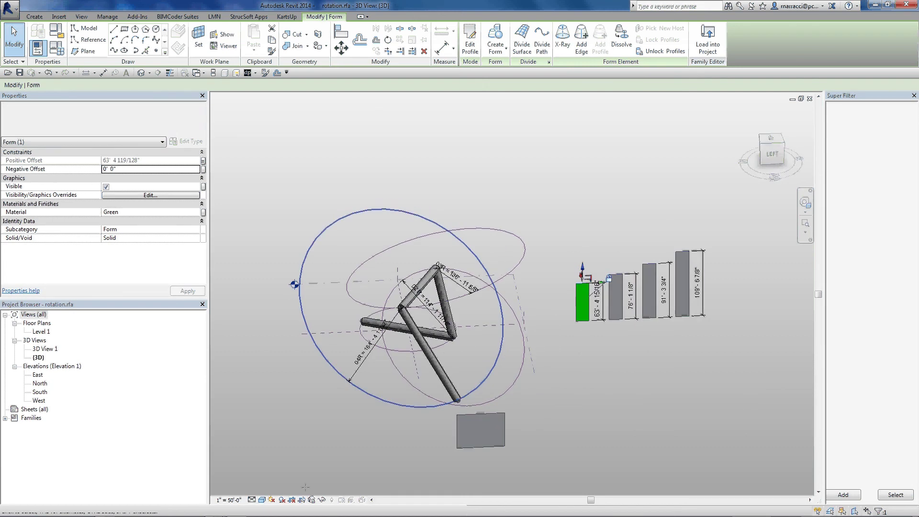